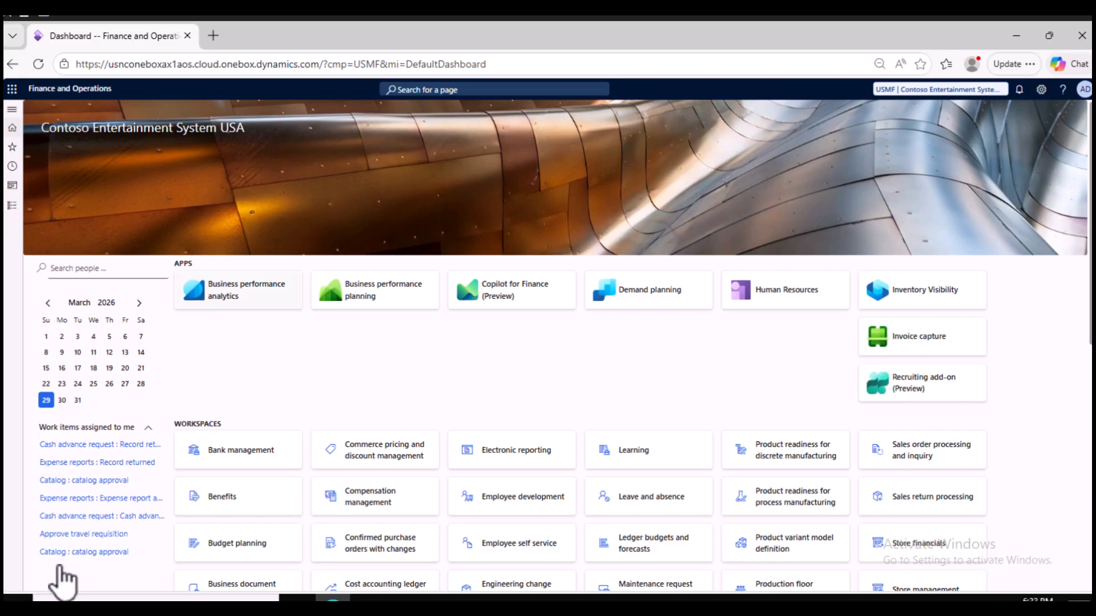
# Find and open Notepad, and enlarge its text view to 270%.
pyautogui.moveTo(16, 613)
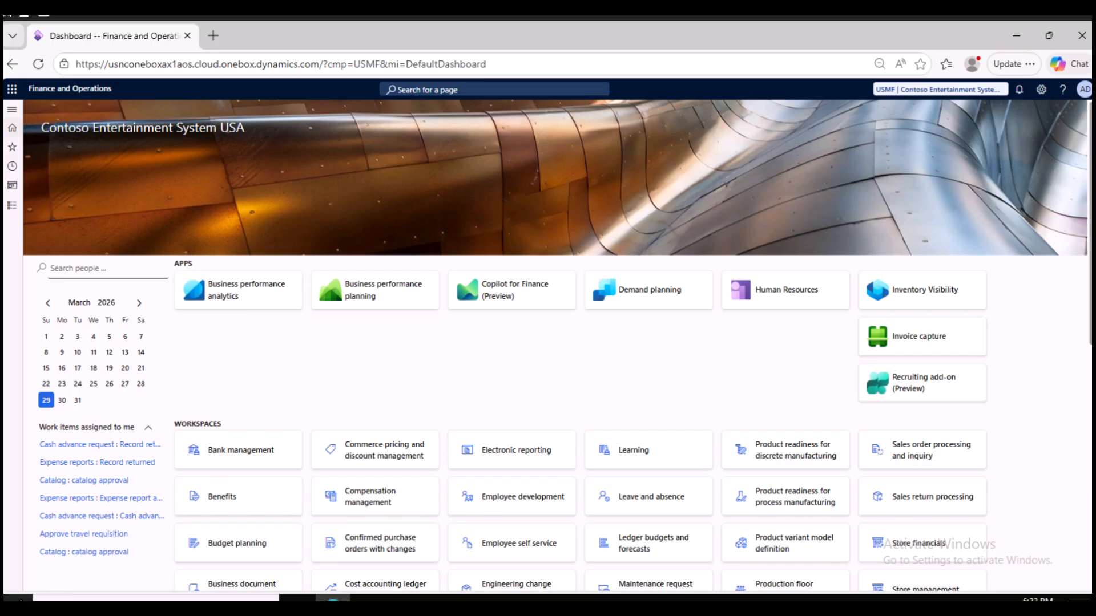
pyautogui.click(16, 598)
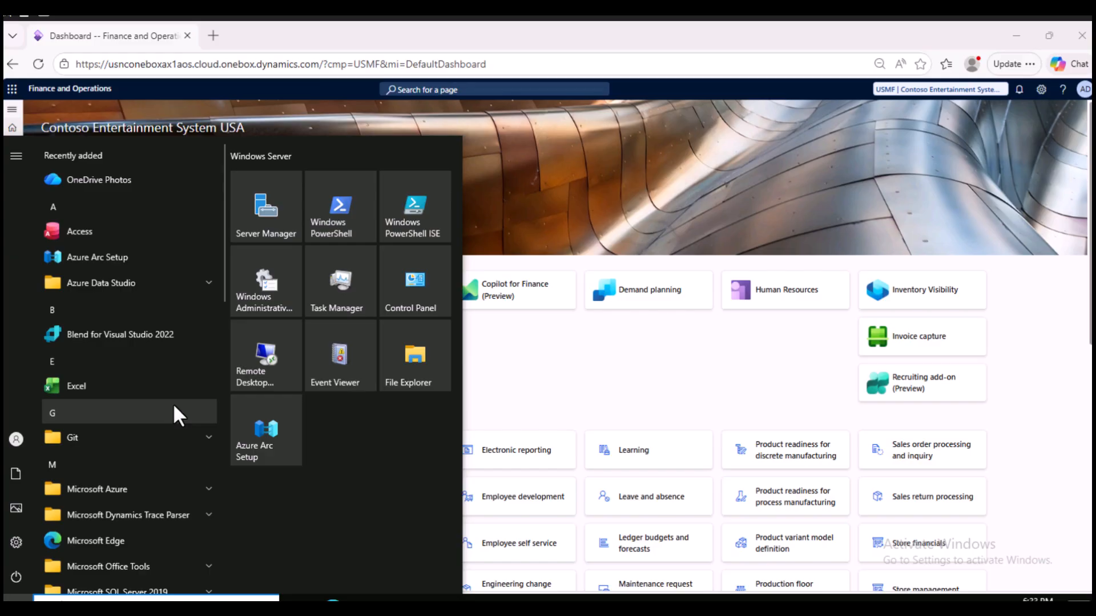
pyautogui.write('note')
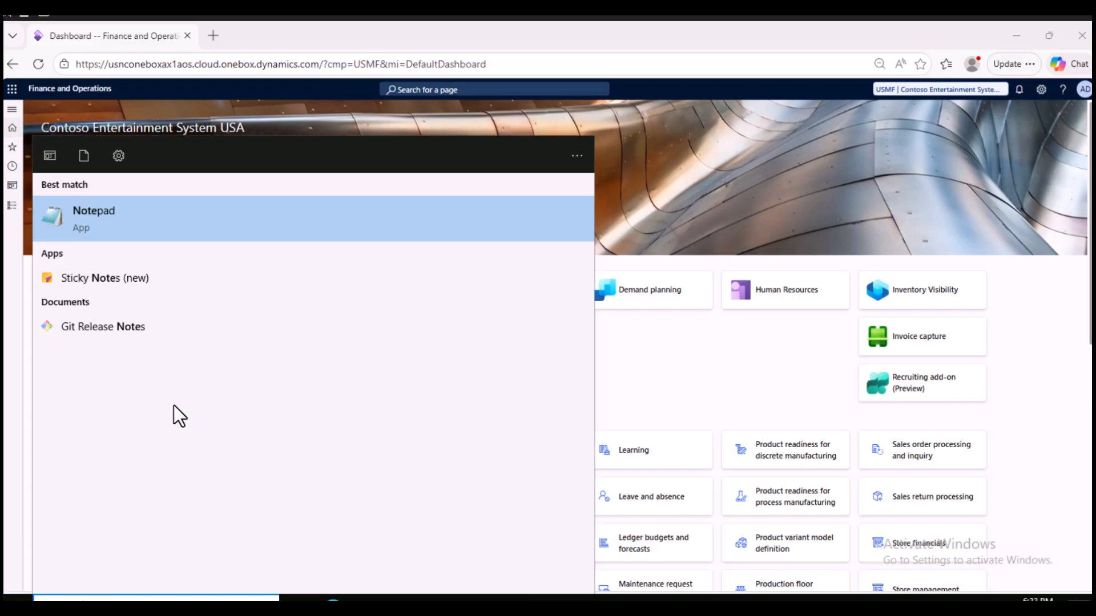
pyautogui.click(185, 231)
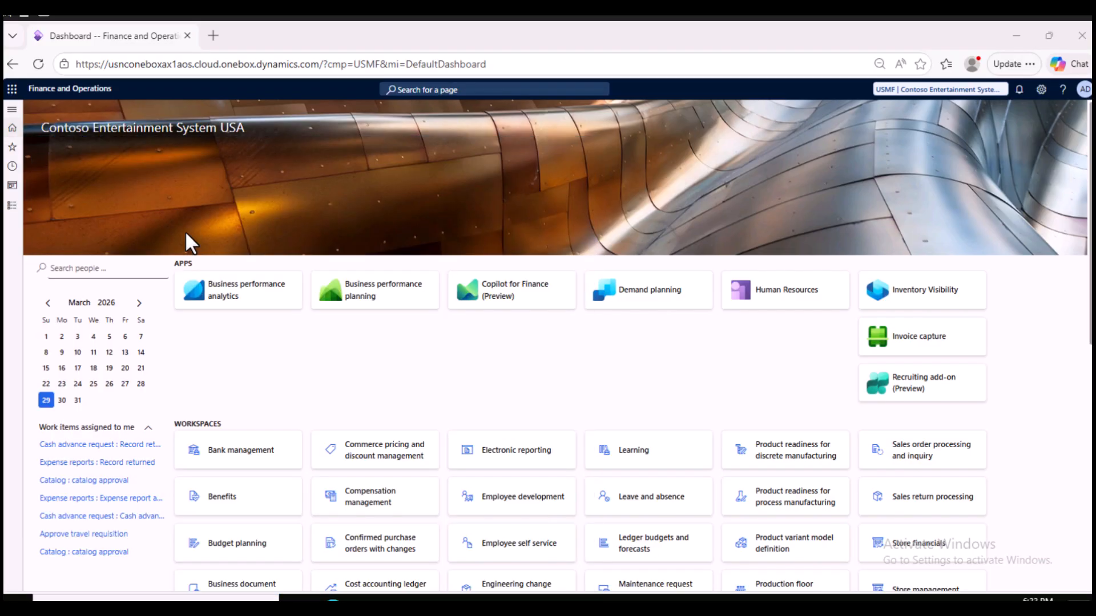
pyautogui.keyDown('ctrl'); pyautogui.scroll(9, 292, 222); pyautogui.keyUp('ctrl')
# Write the notes "Item:- PowerBackup", "PO" and "> pending assets" on separate lines in Notepad, and minimize it.
pyautogui.write('It')
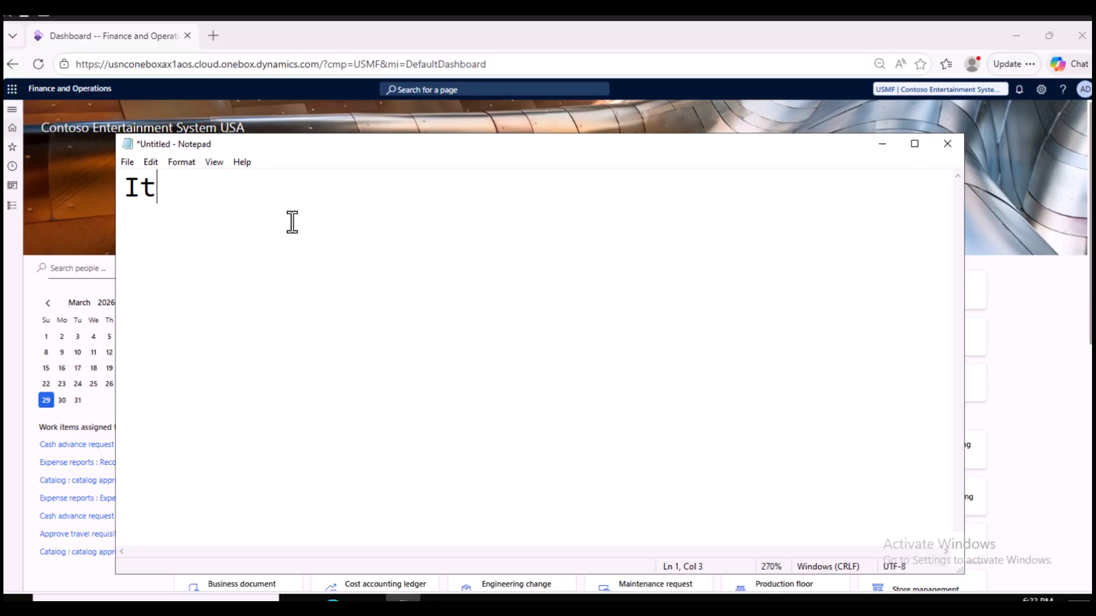
pyautogui.write('em:- PowerBackup ')
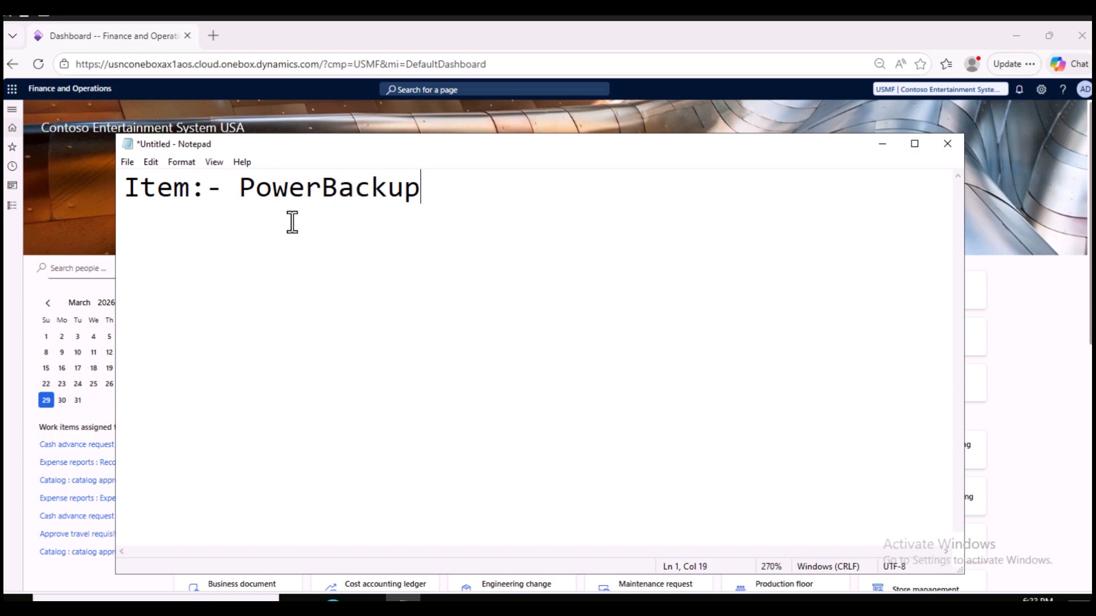
pyautogui.write('PO  ')
pyautogui.write('>')
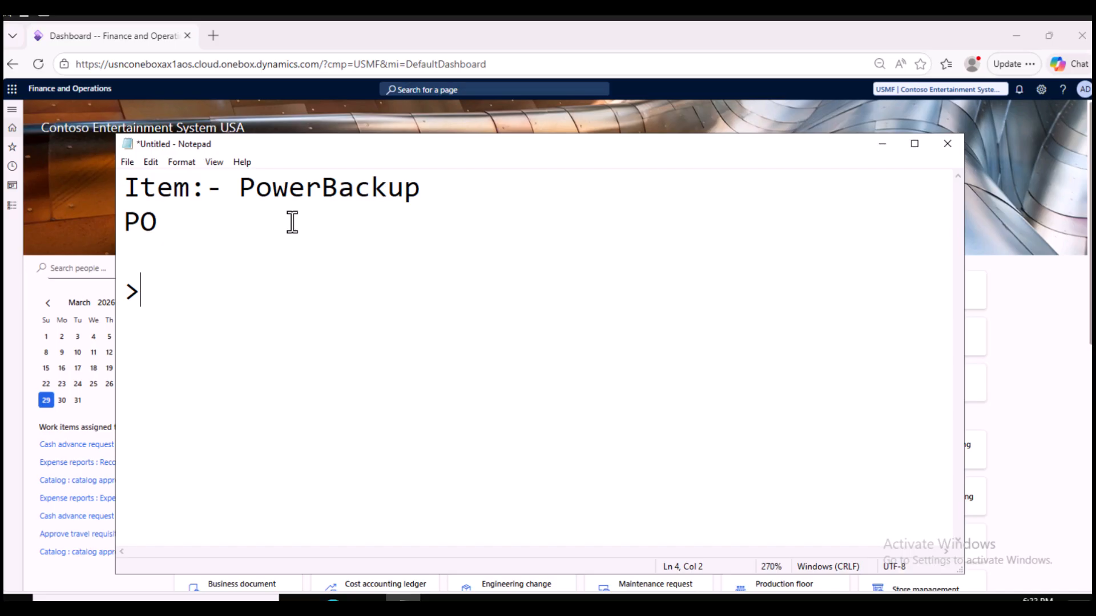
pyautogui.write(' pendin')
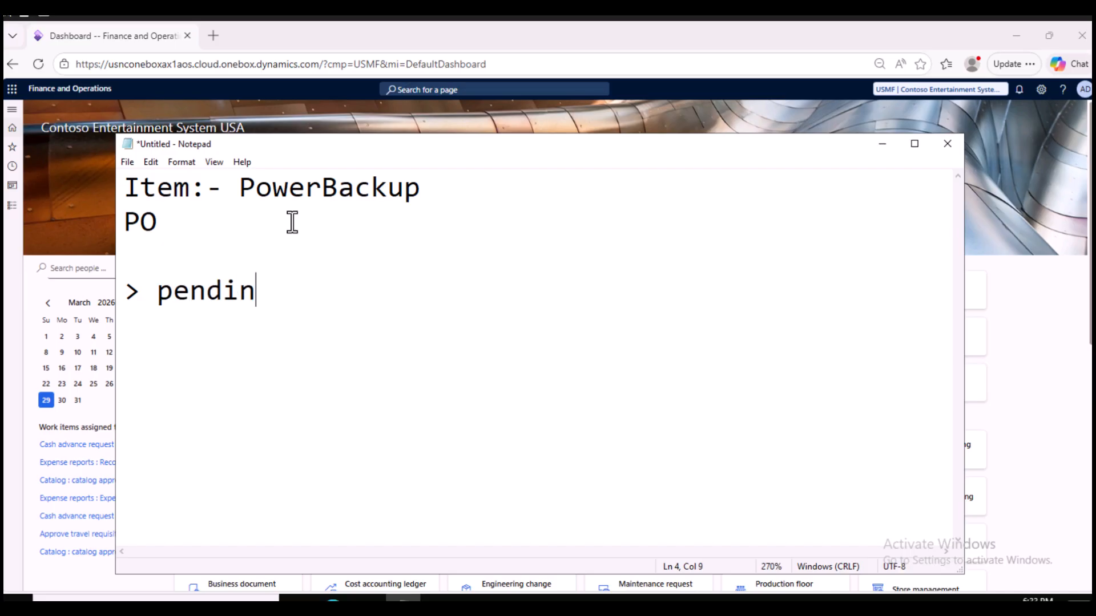
pyautogui.write('g assets')
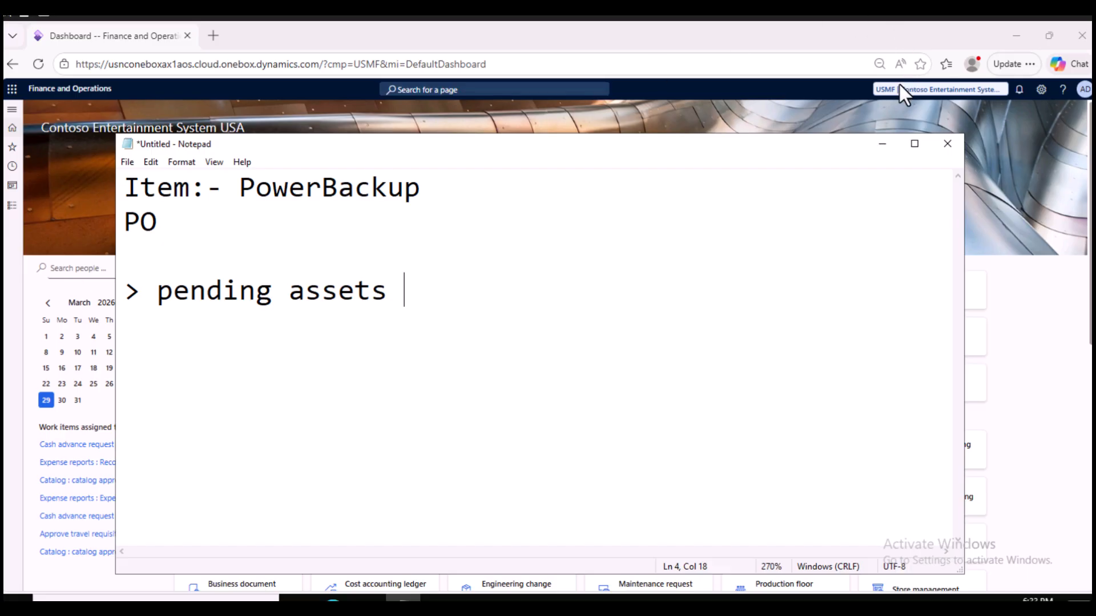
pyautogui.click(881, 148)
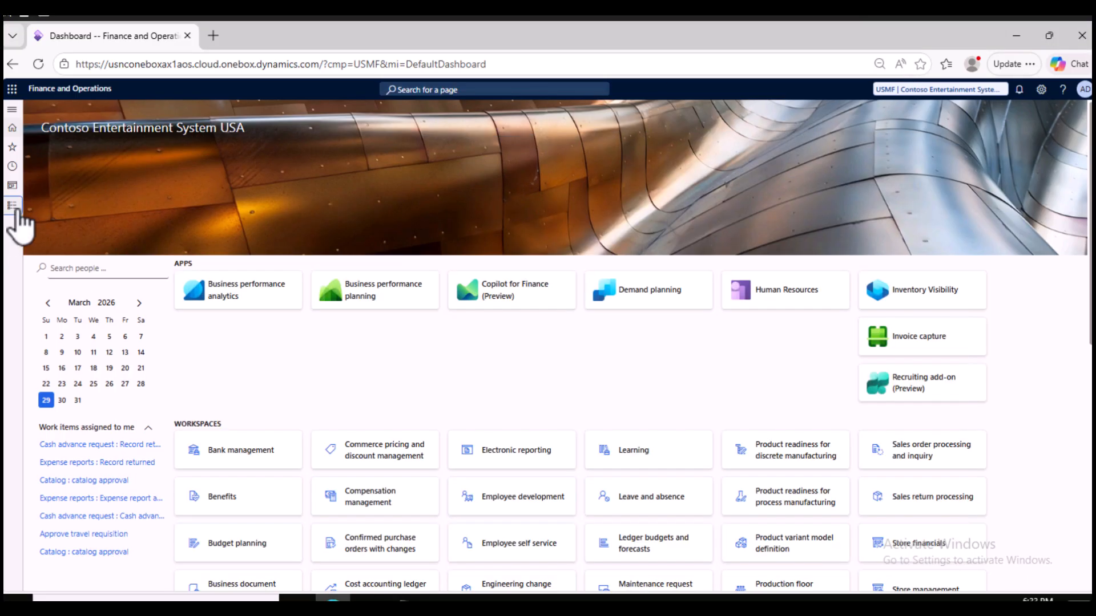
# Open Released products in the Product information management module and start a new released product.
pyautogui.click(15, 208)
pyautogui.scroll(-5, 63, 320)
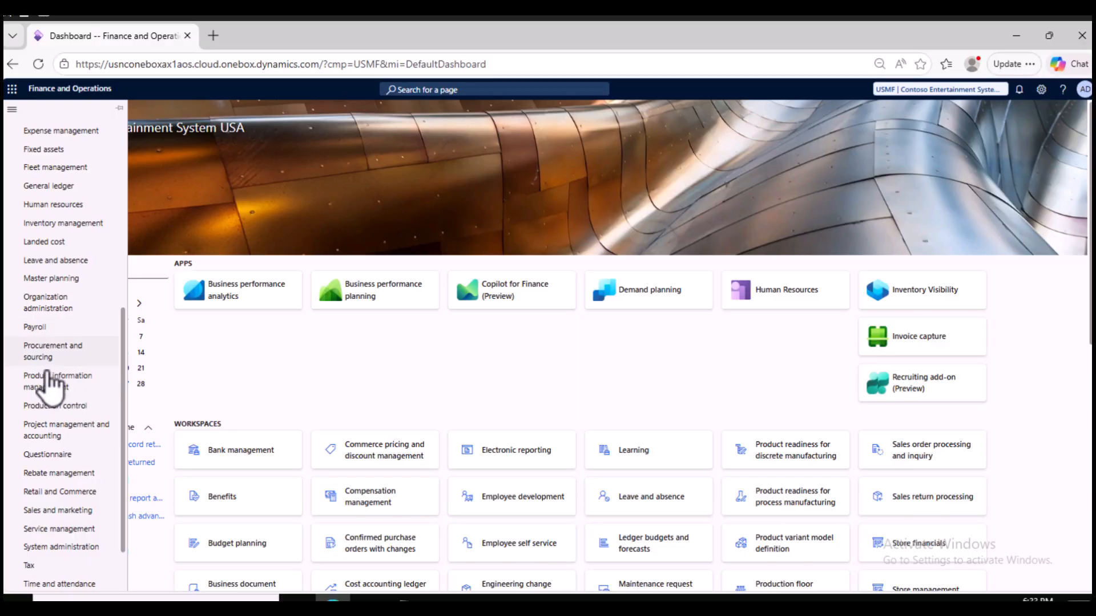
pyautogui.click(50, 388)
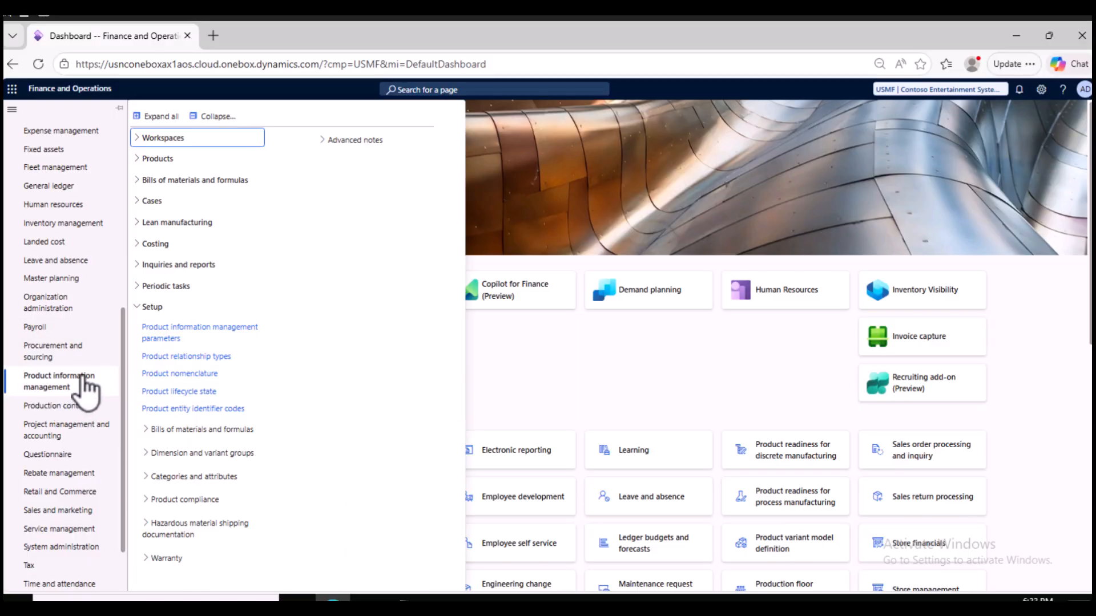
pyautogui.click(217, 116)
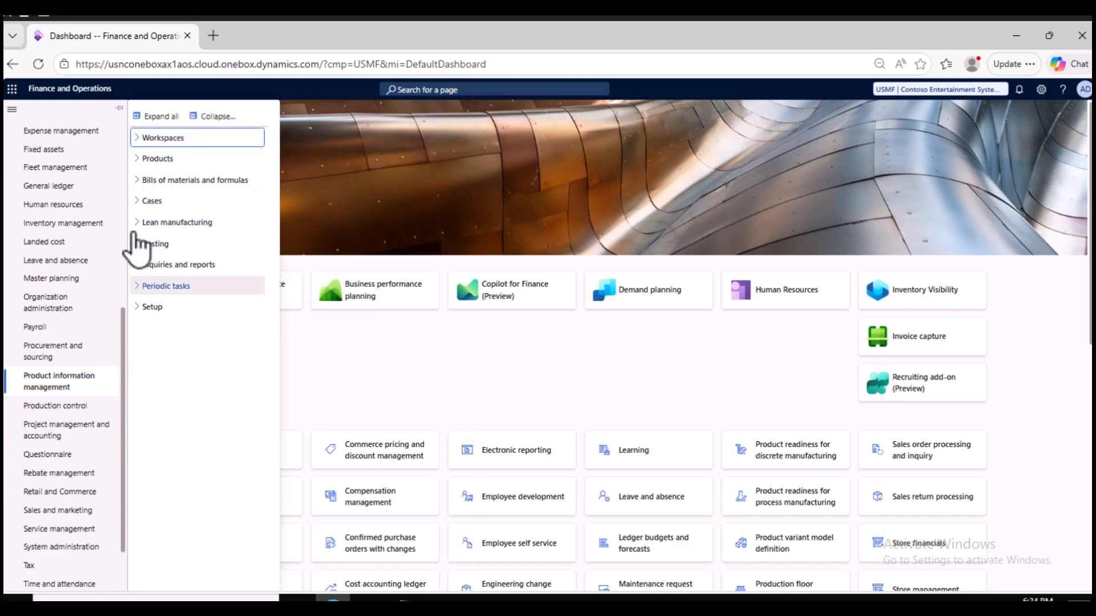
pyautogui.click(145, 160)
pyautogui.click(188, 270)
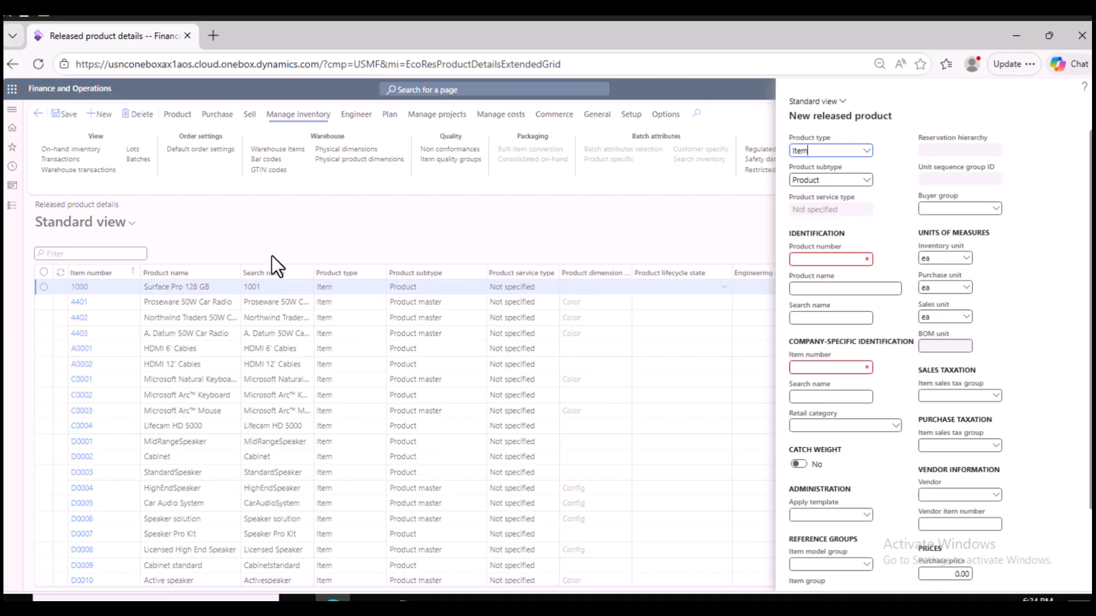
# Enter PowerBackup as the new product's product number and set its item model group to FIFO.
pyautogui.click(825, 260)
pyautogui.click(889, 468)
pyautogui.scroll(-2, 881, 473)
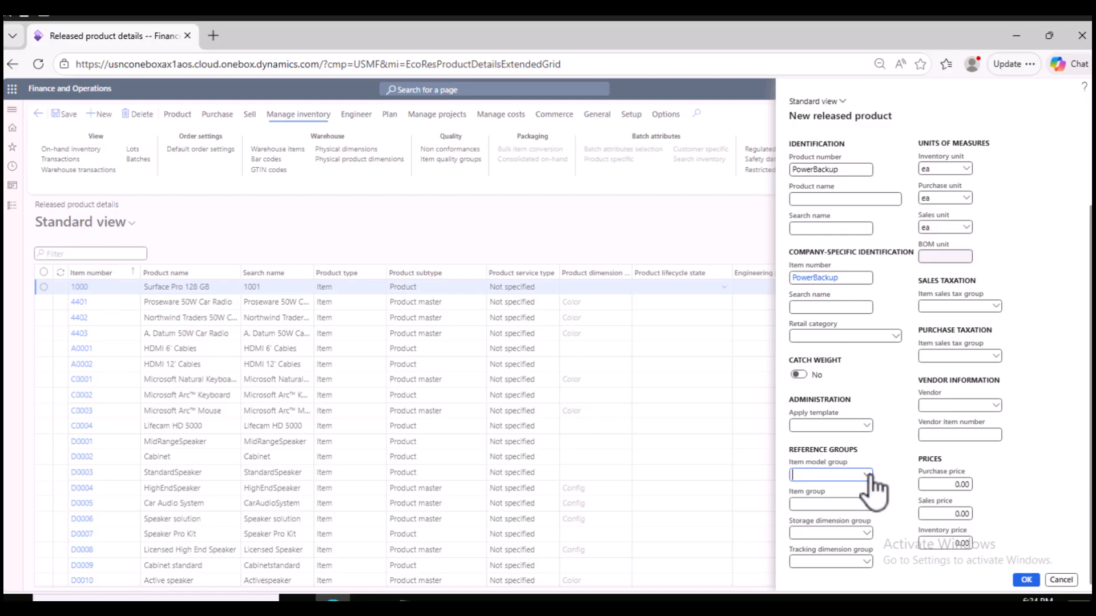
pyautogui.click(867, 474)
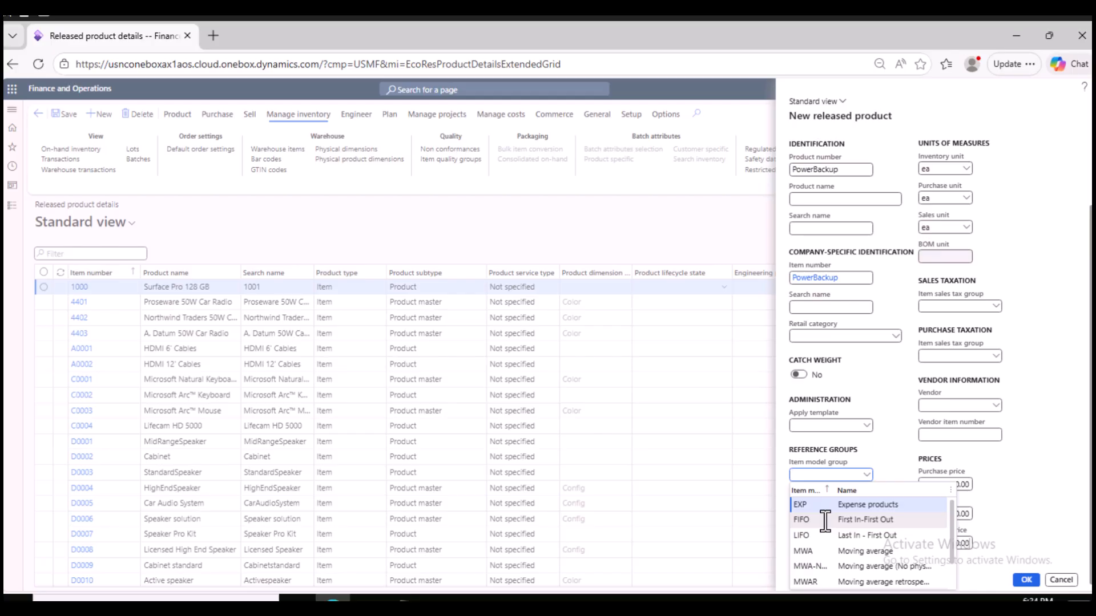
pyautogui.click(824, 519)
# Set the new product's item group to TV&Video.
pyautogui.click(830, 505)
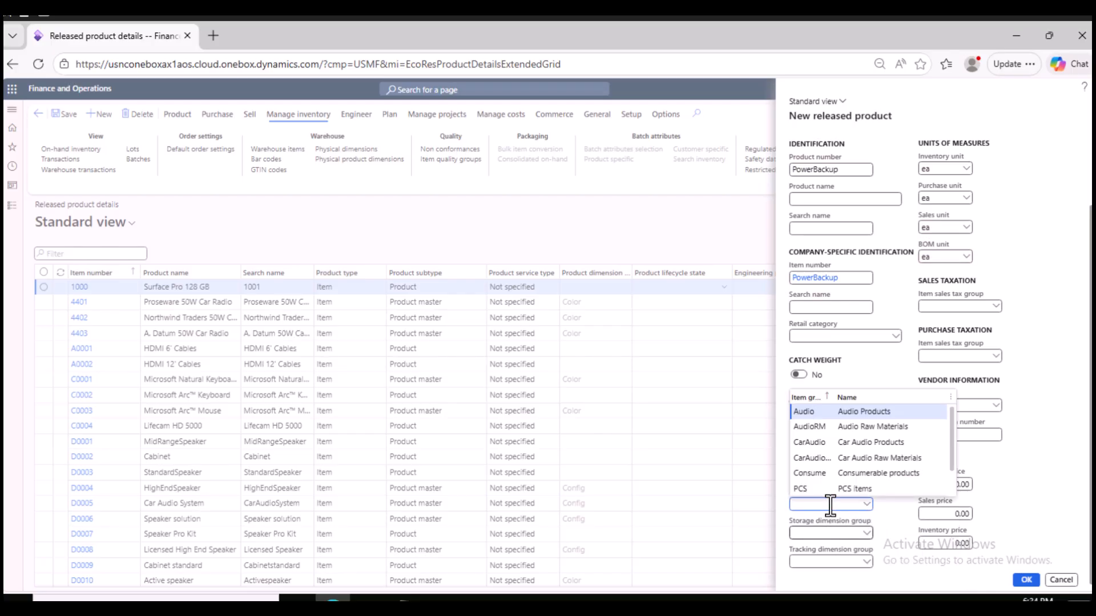
pyautogui.scroll(-1, 848, 461)
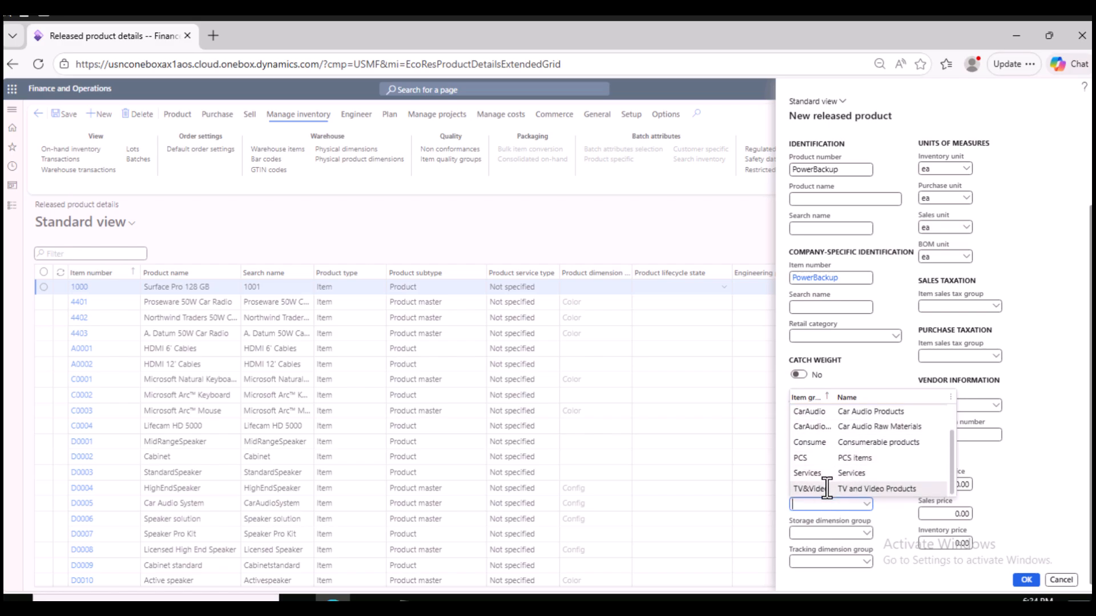
pyautogui.scroll(1, 830, 467)
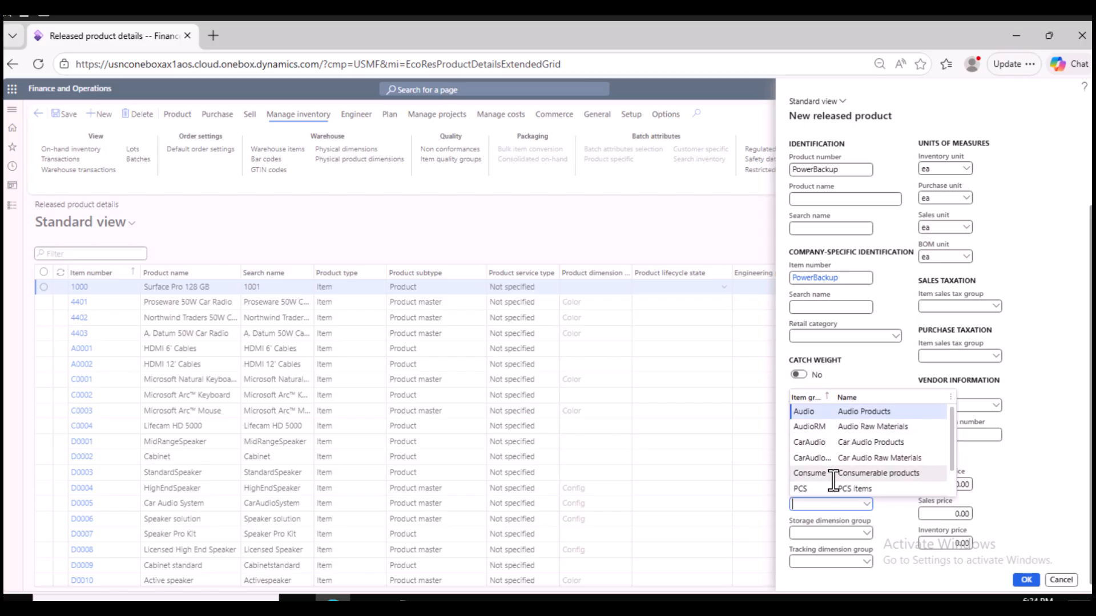
pyautogui.scroll(-1, 834, 485)
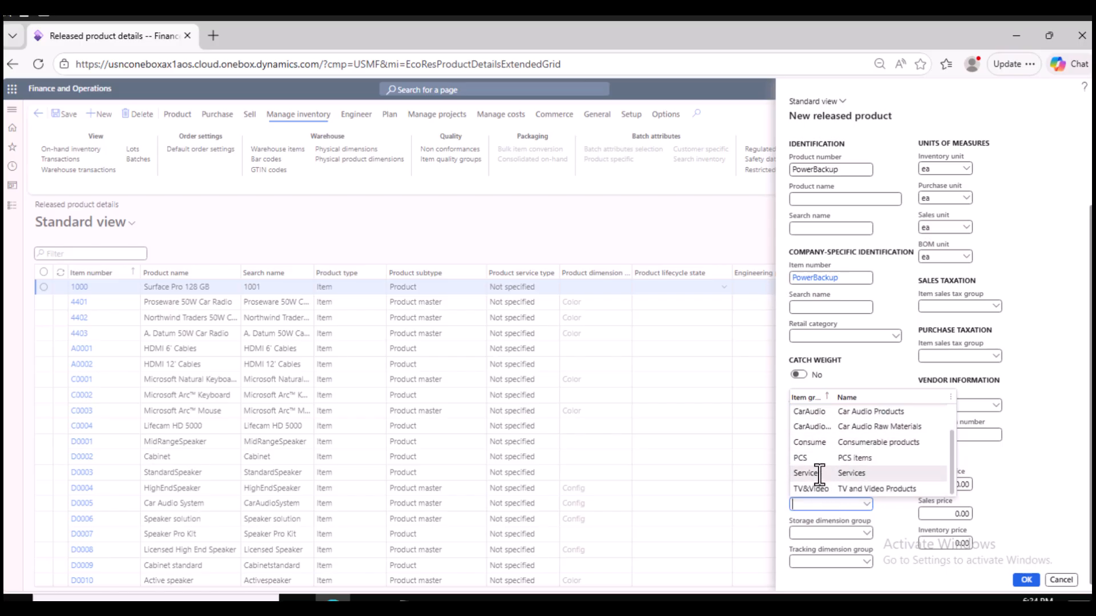
pyautogui.click(811, 489)
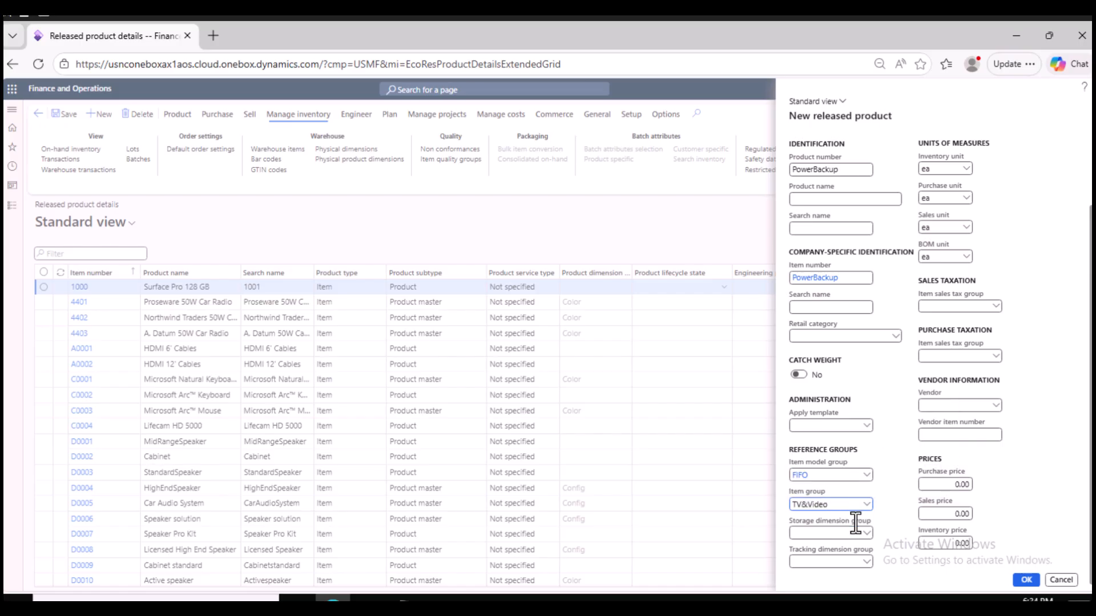
# Set the storage dimension group to SiteWH and the tracking dimension group to None.
pyautogui.click(866, 534)
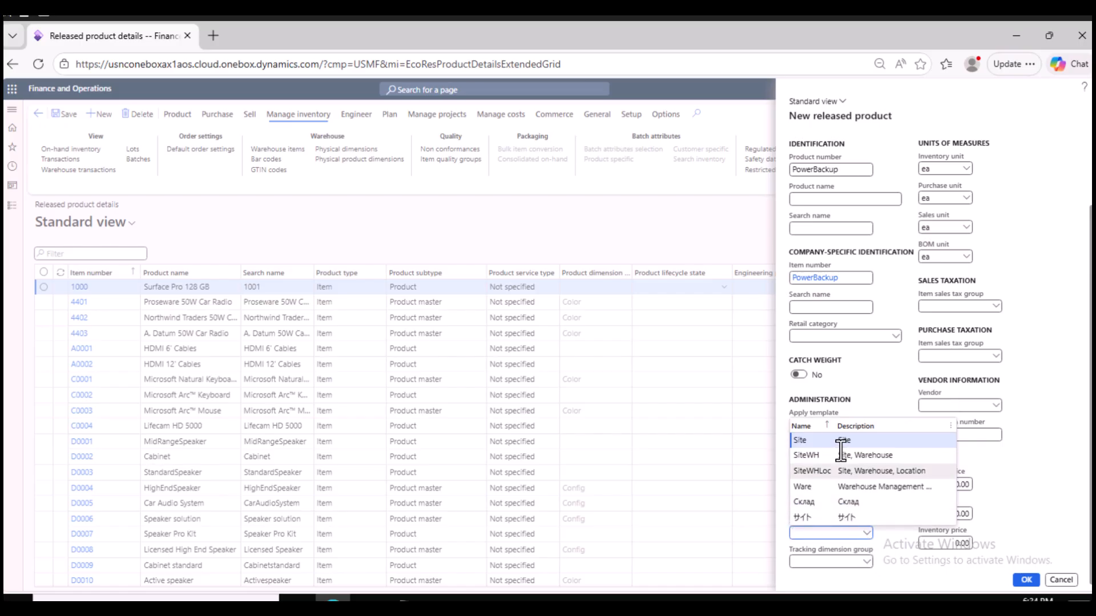
pyautogui.click(806, 455)
pyautogui.click(867, 561)
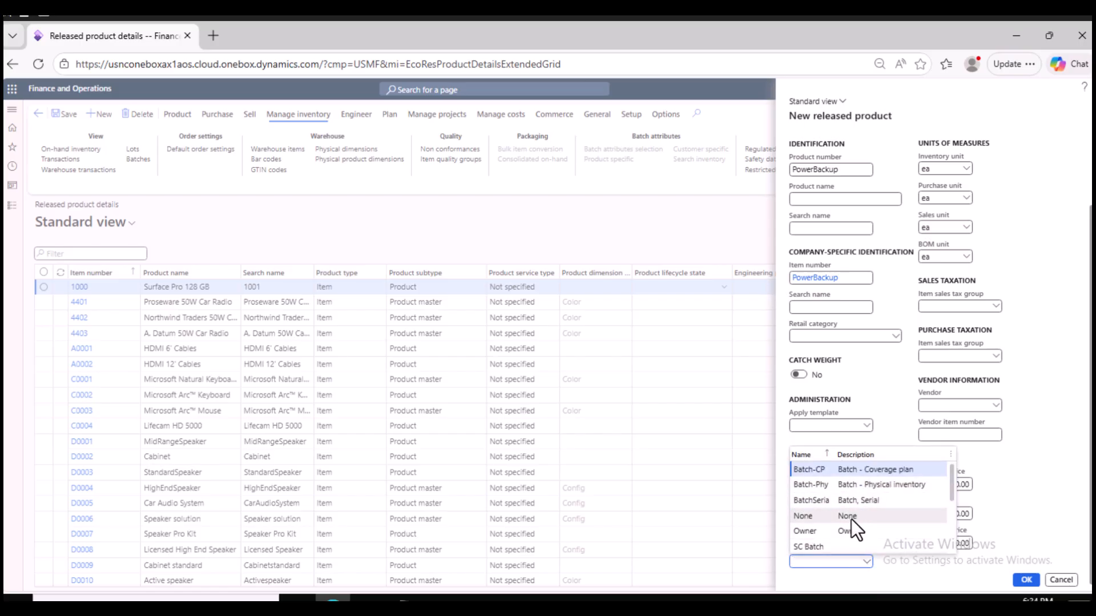
pyautogui.click(821, 516)
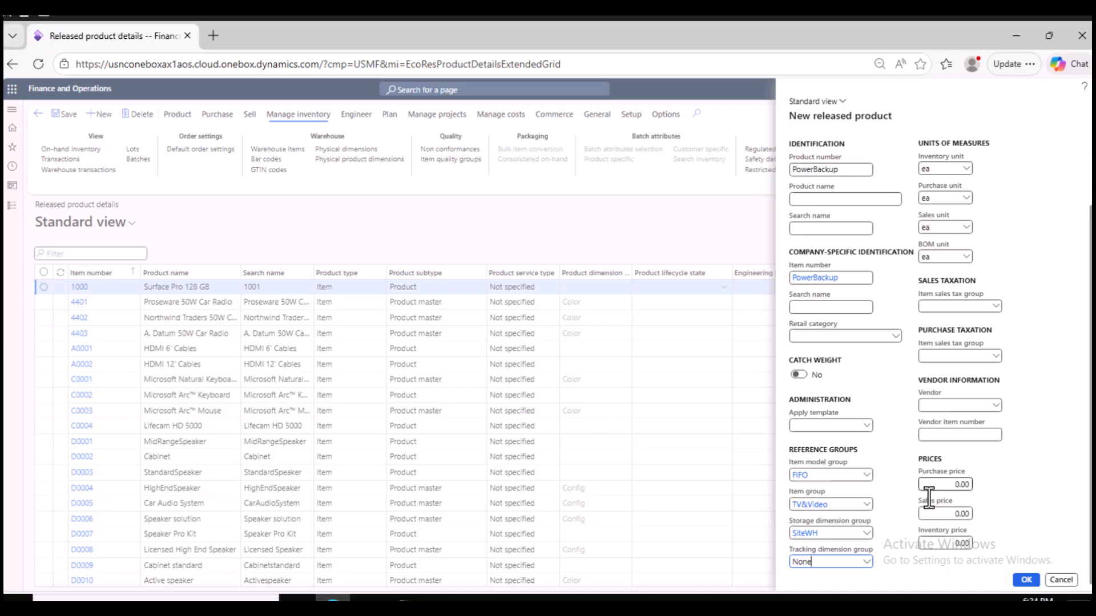
# Set the purchase price to 100 and the inventory price to 120, and create the released product.
pyautogui.click(950, 485)
pyautogui.write('1')
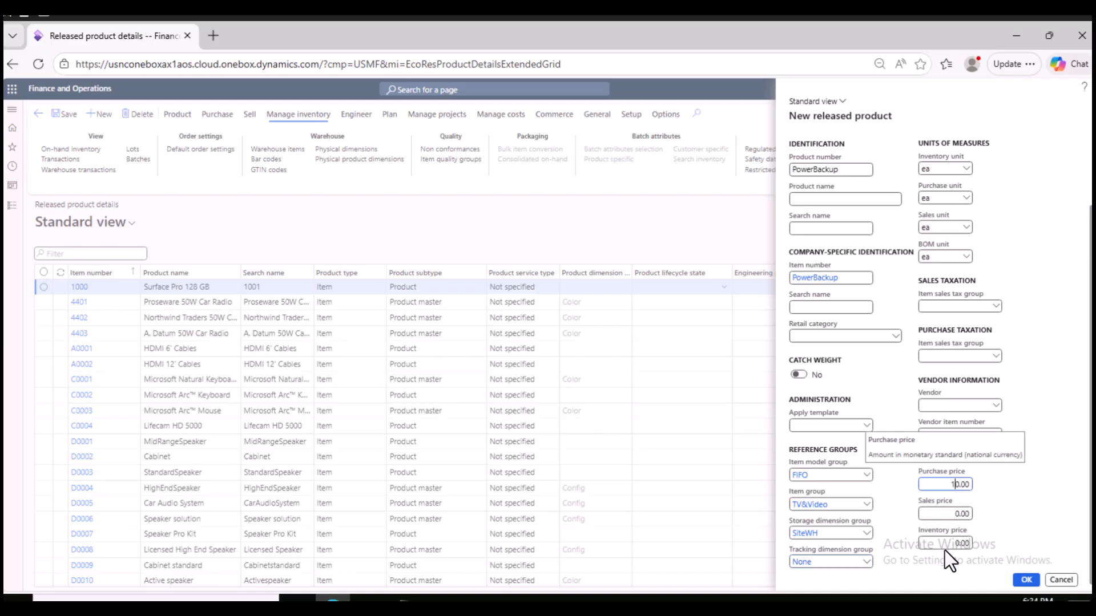
pyautogui.write('0')
pyautogui.click(950, 544)
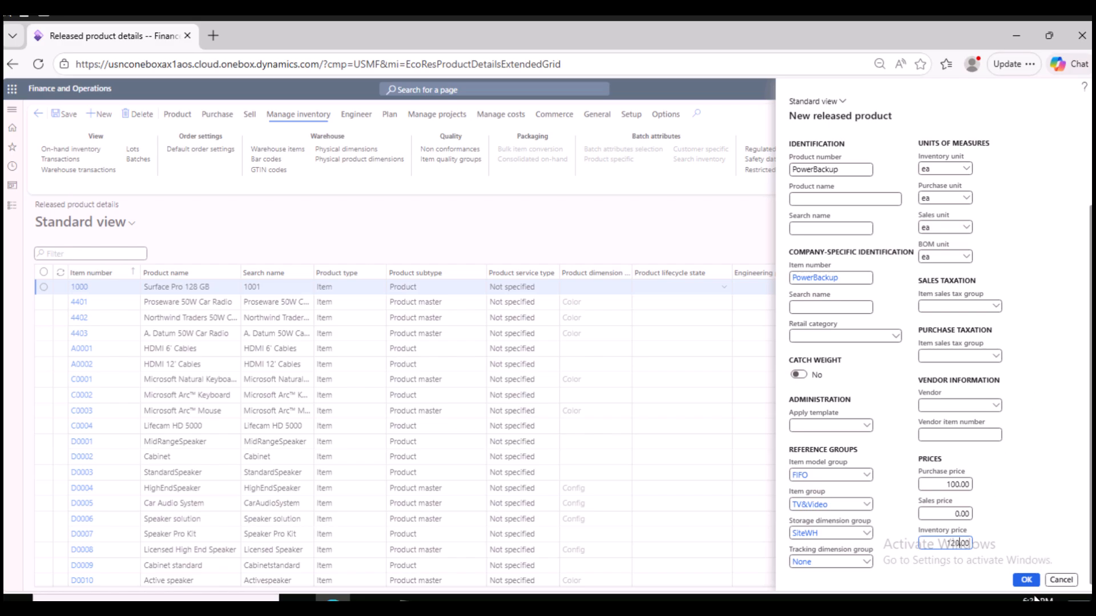
pyautogui.click(1027, 581)
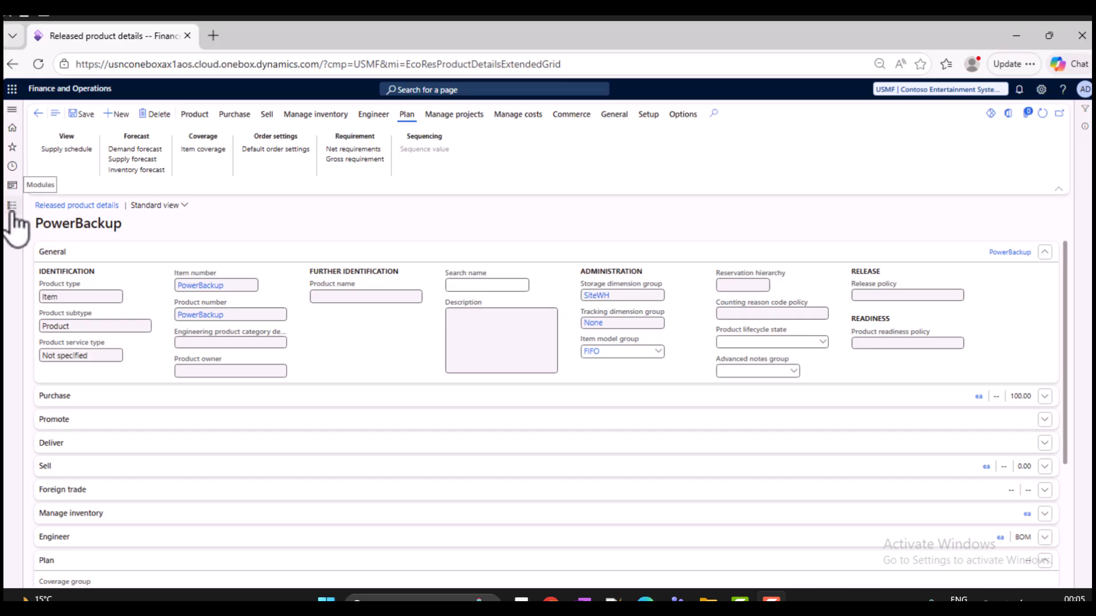
# Open the Items page under the asset setup of the Asset management module.
pyautogui.click(12, 206)
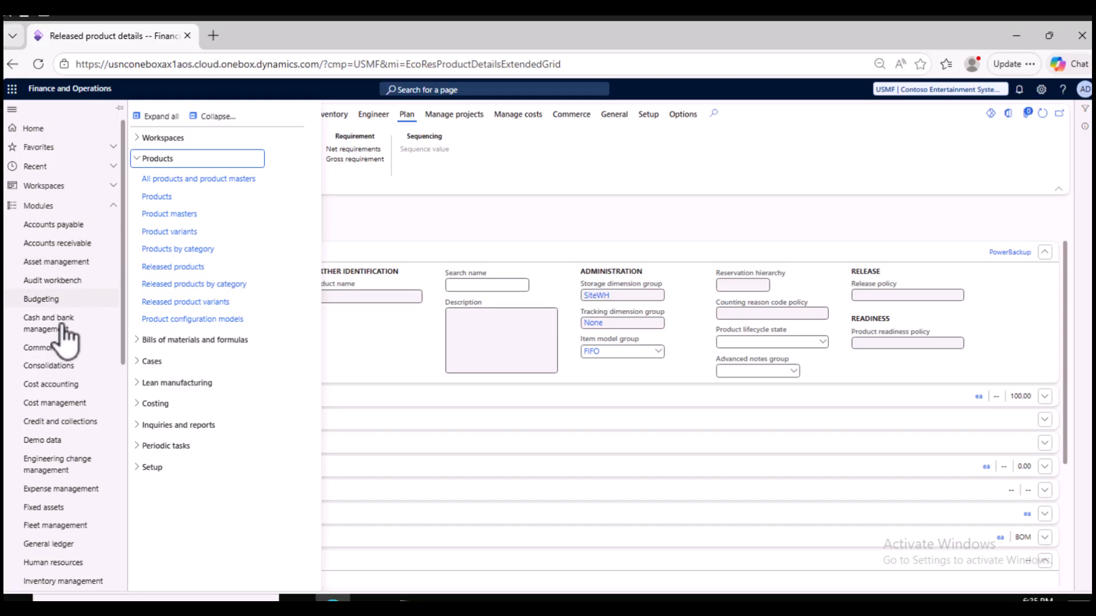
pyautogui.click(58, 264)
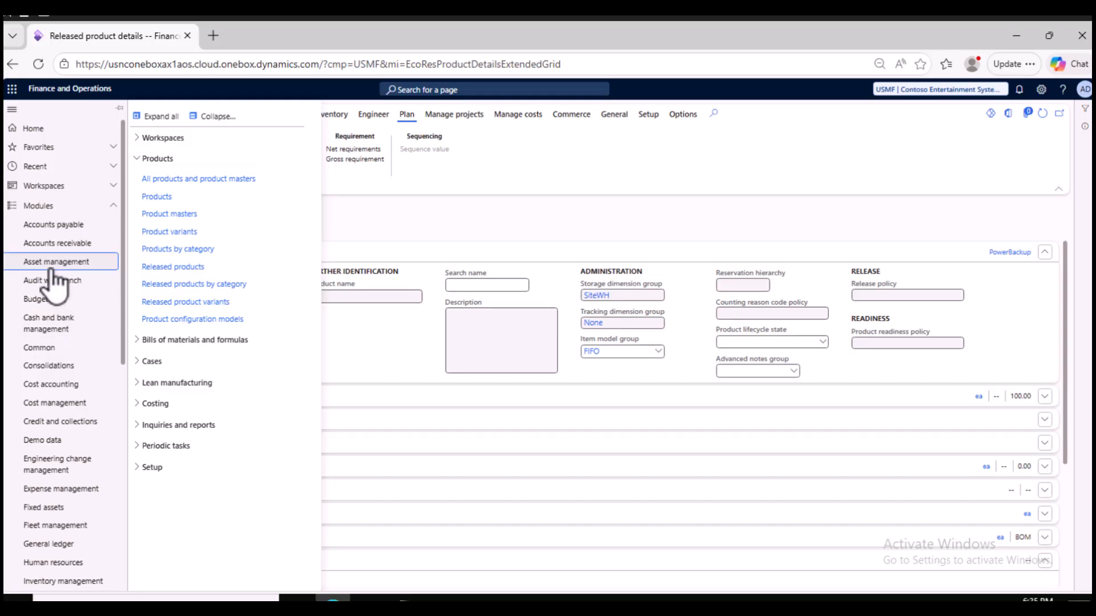
pyautogui.click(217, 116)
pyautogui.click(131, 411)
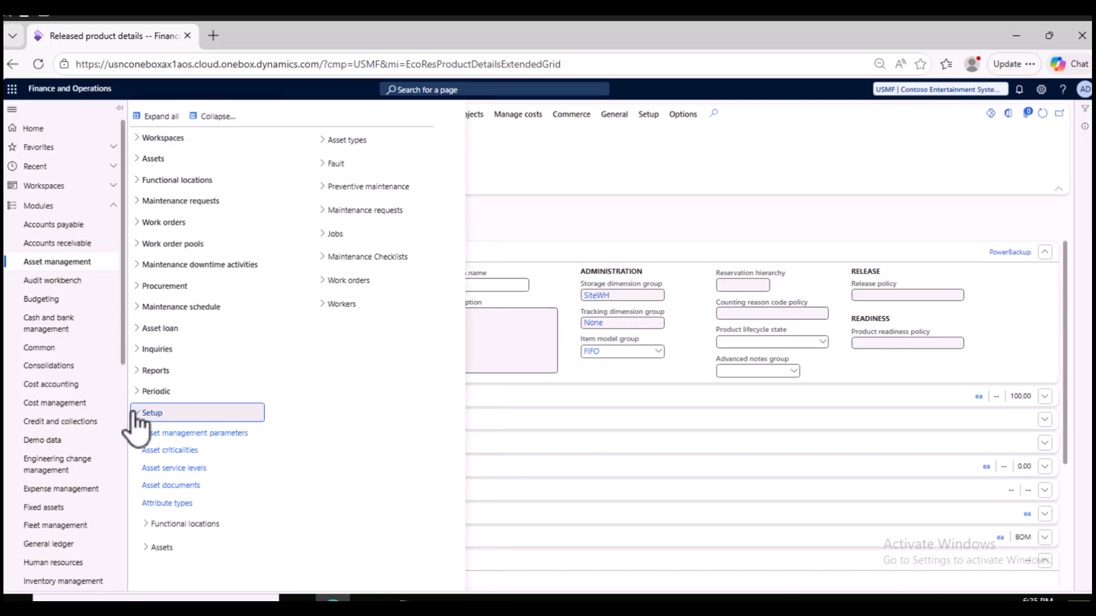
pyautogui.click(155, 547)
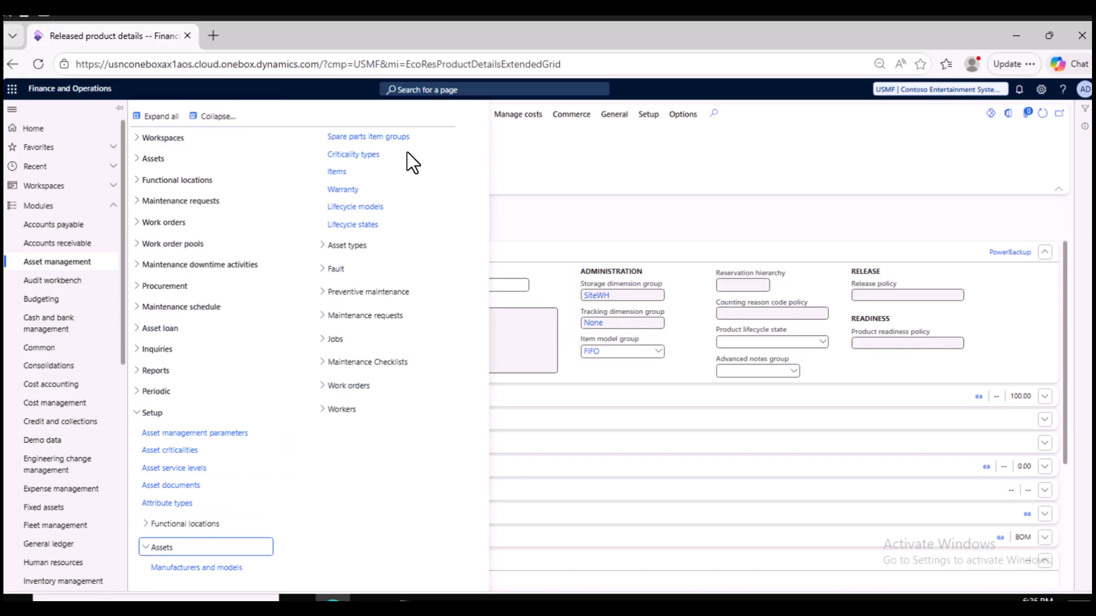
pyautogui.click(341, 176)
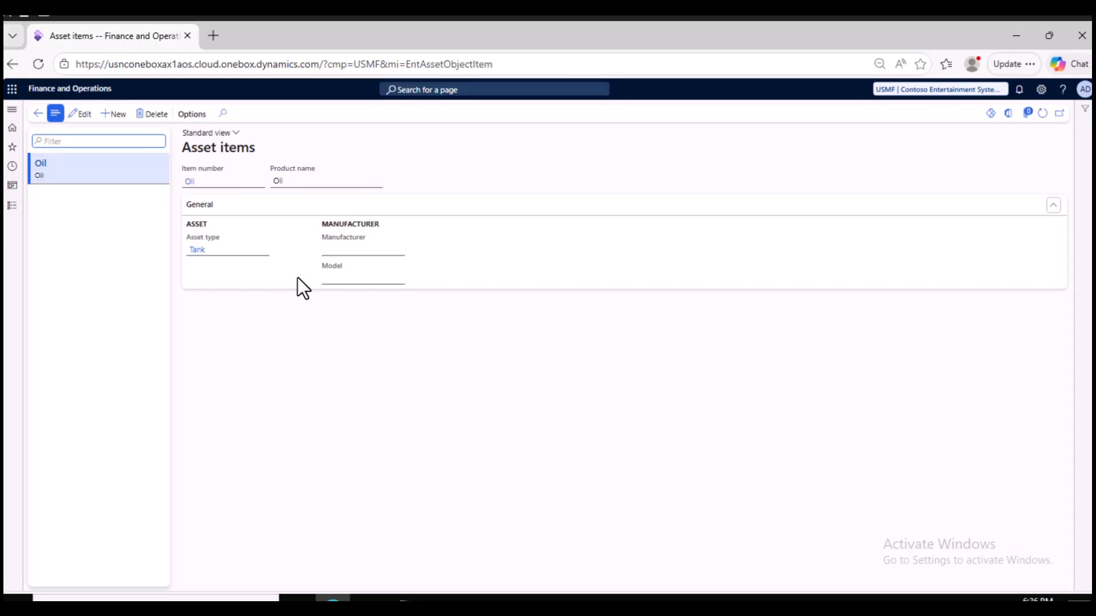
# Add a new asset item record for item number PowerBackup.
pyautogui.click(116, 114)
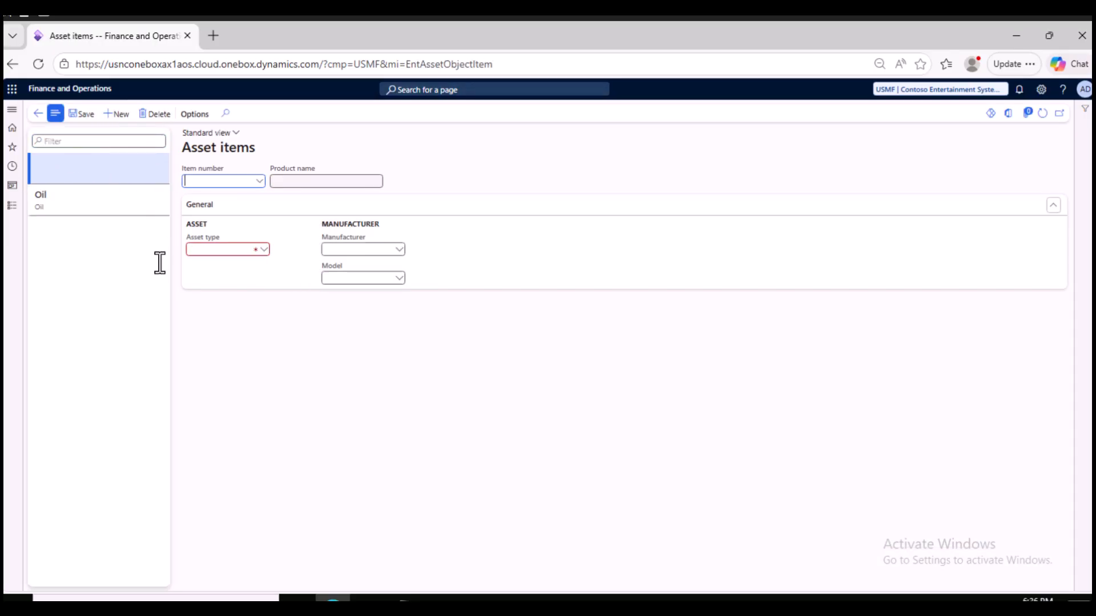
pyautogui.click(247, 182)
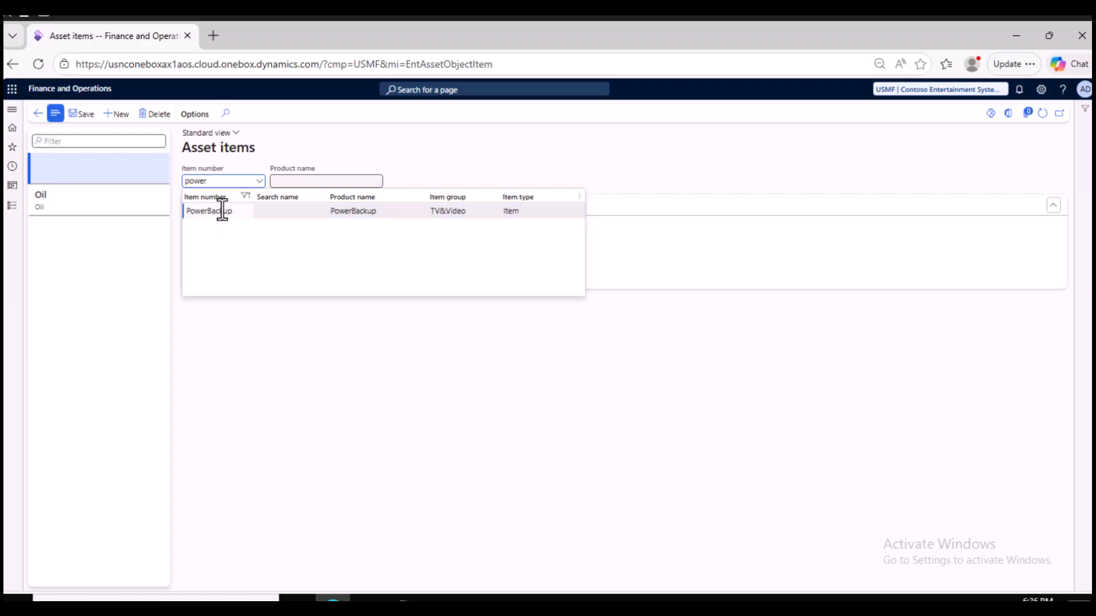
pyautogui.click(219, 211)
# Set the asset type of the PowerBackup asset item to Mixer.
pyautogui.click(263, 251)
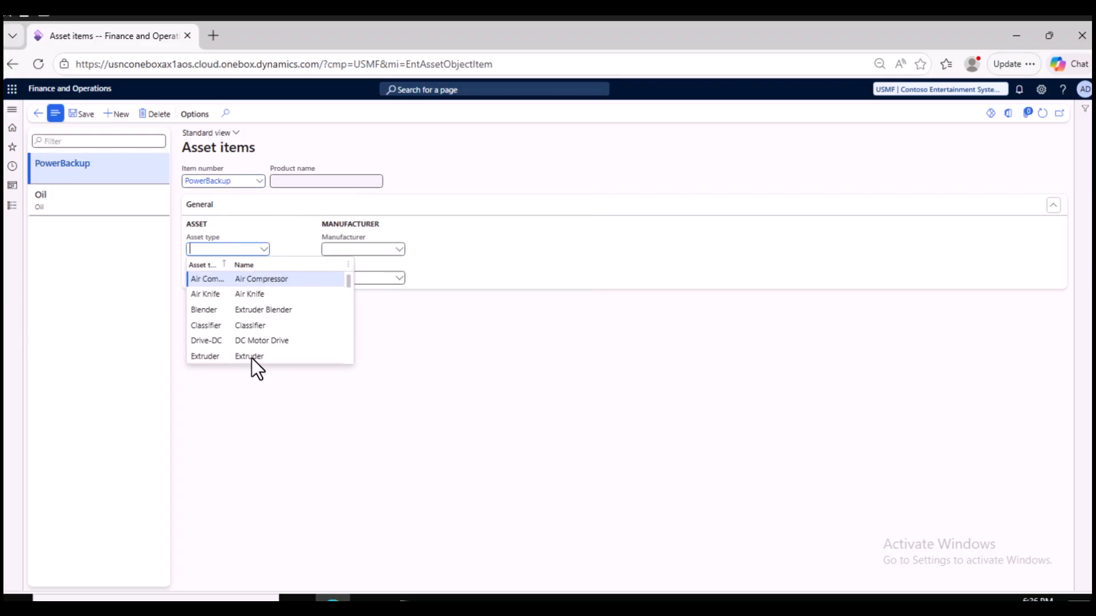
pyautogui.scroll(-3, 252, 346)
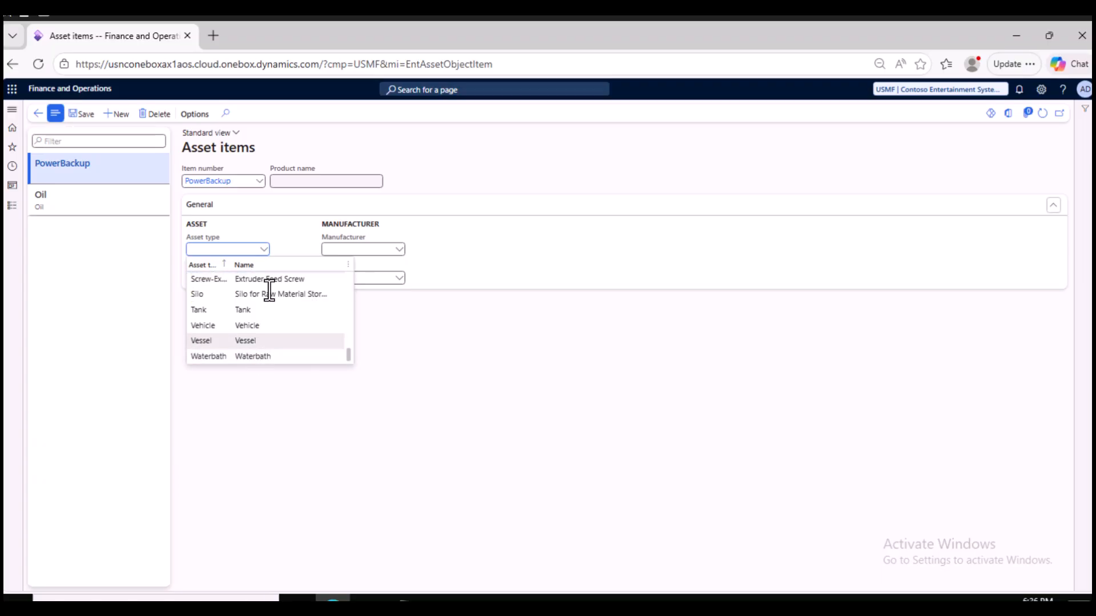
pyautogui.scroll(3, 265, 329)
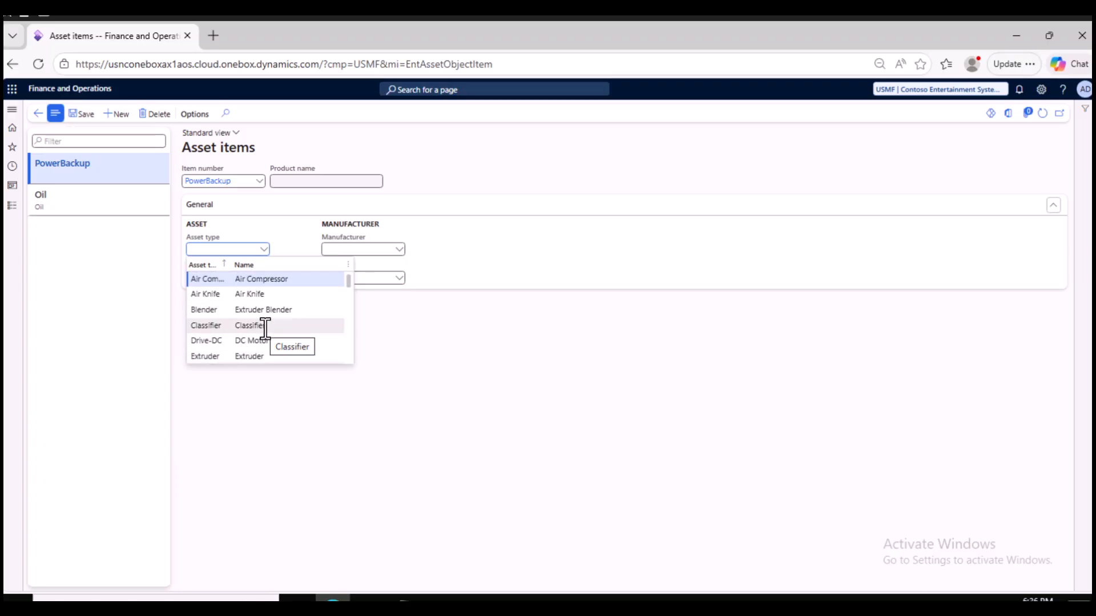
pyautogui.scroll(-3, 265, 328)
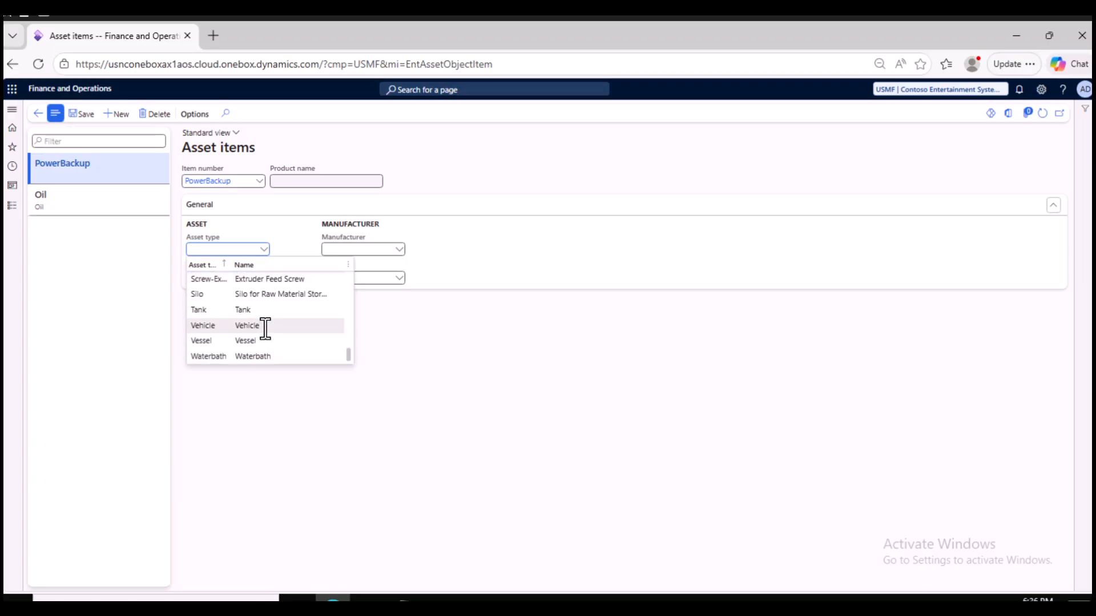
pyautogui.rightClick(266, 254)
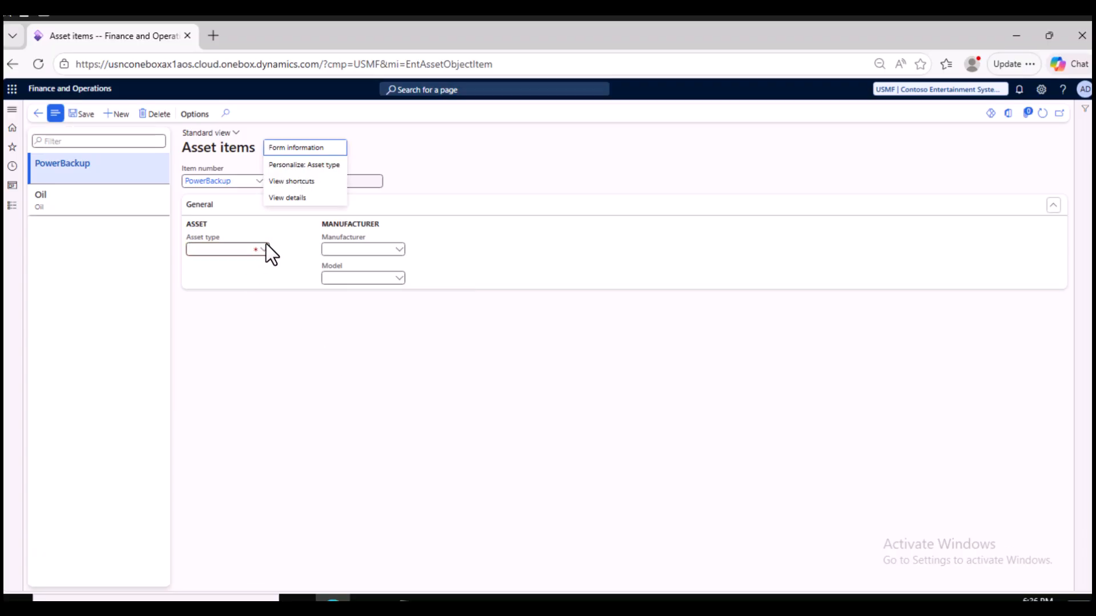
pyautogui.click(260, 249)
pyautogui.click(263, 250)
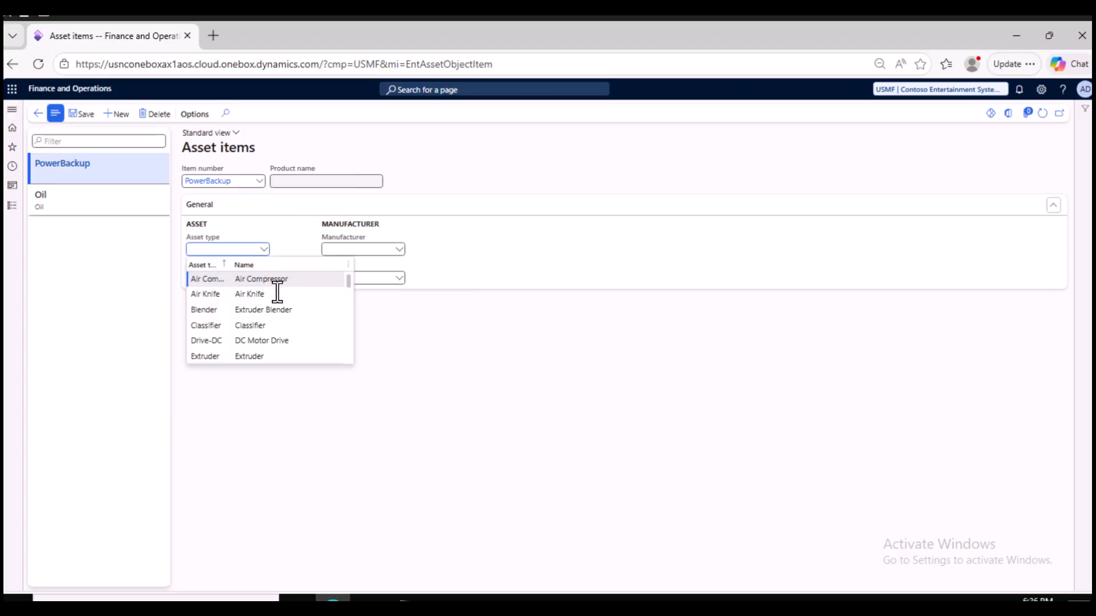
pyautogui.scroll(-2, 236, 339)
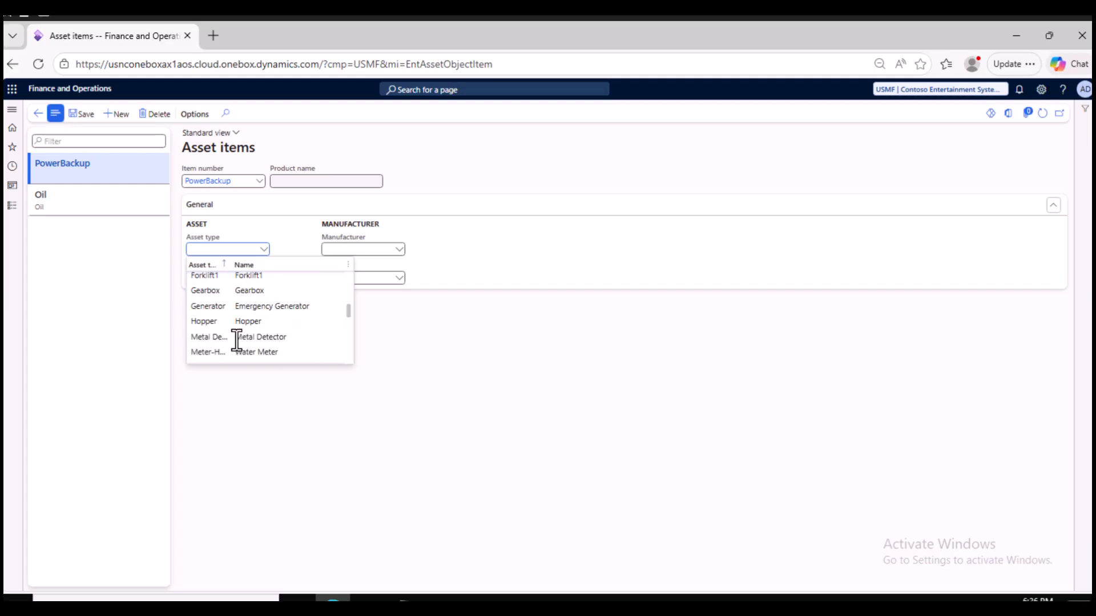
pyautogui.scroll(-4, 235, 343)
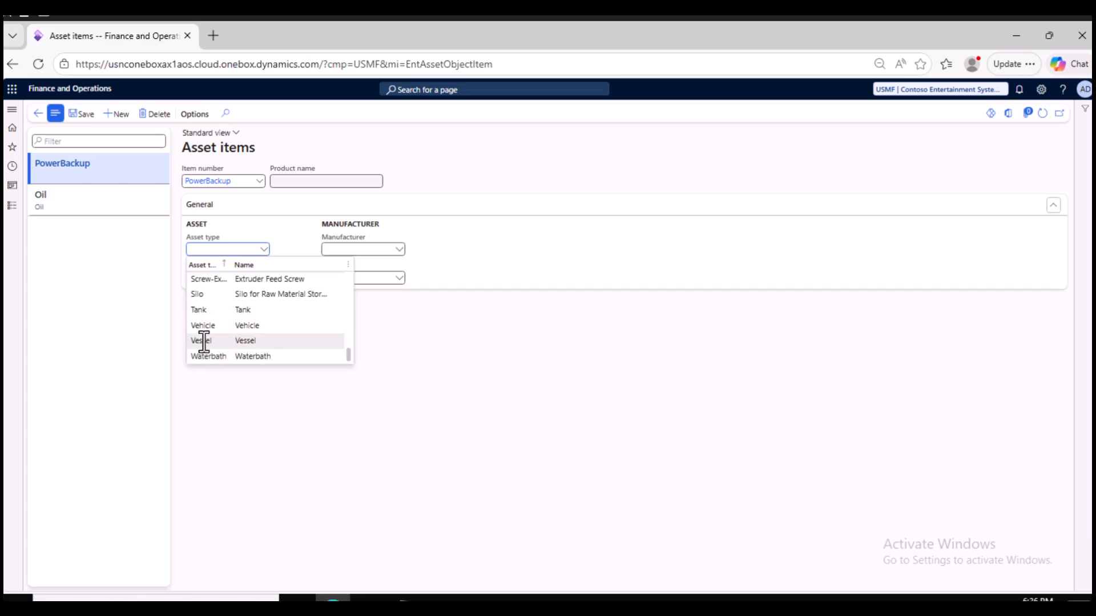
pyautogui.scroll(3, 210, 326)
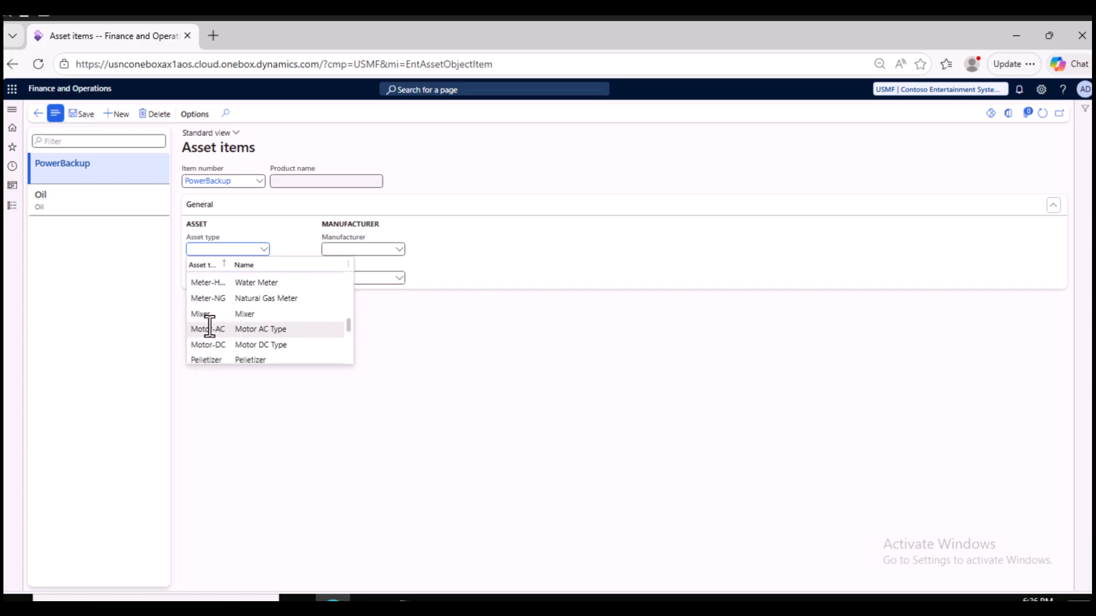
pyautogui.click(221, 315)
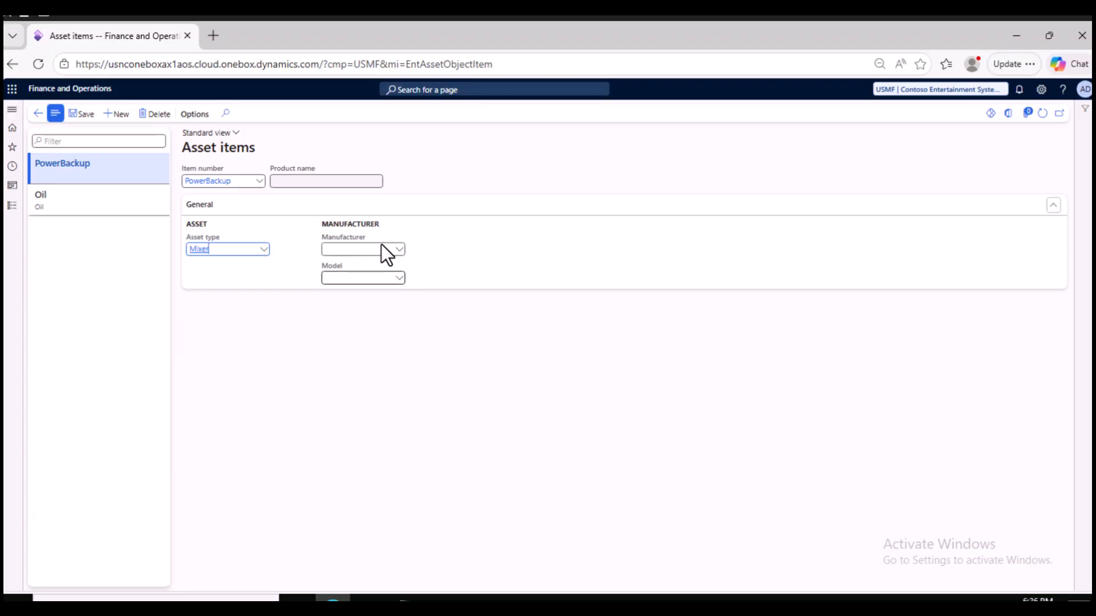
# Check the available manufacturers and models for the PowerBackup asset item, then save the record.
pyautogui.click(398, 249)
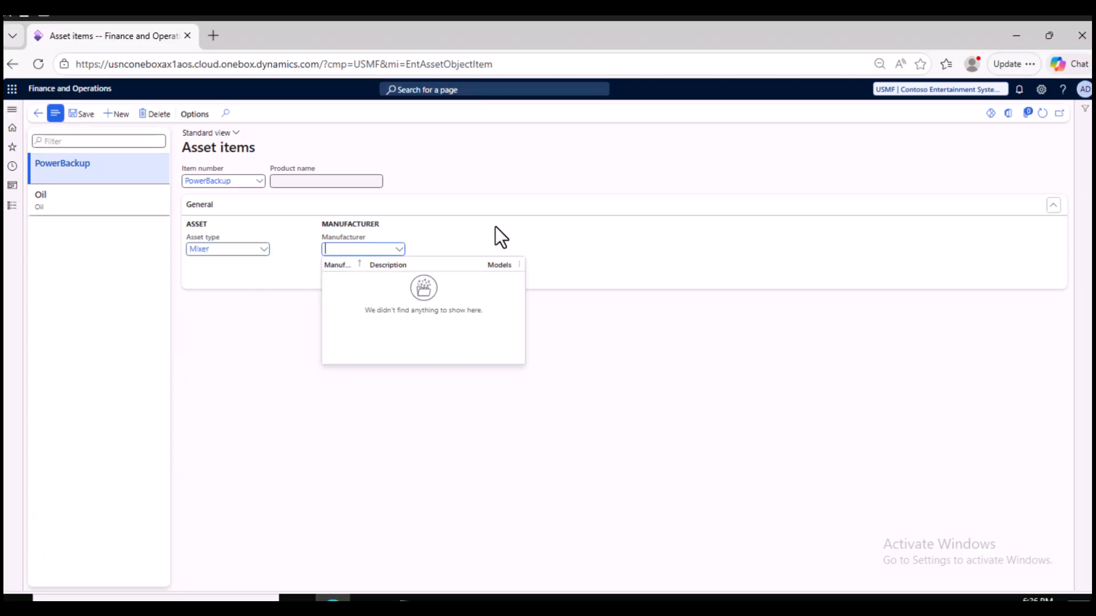
pyautogui.click(499, 225)
pyautogui.click(400, 279)
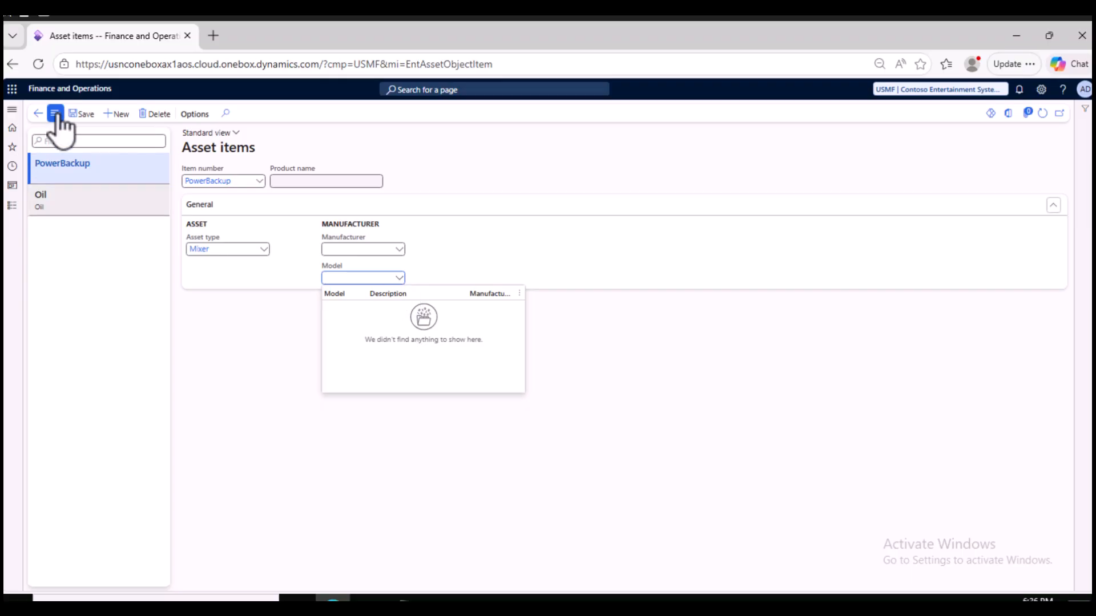
pyautogui.click(81, 114)
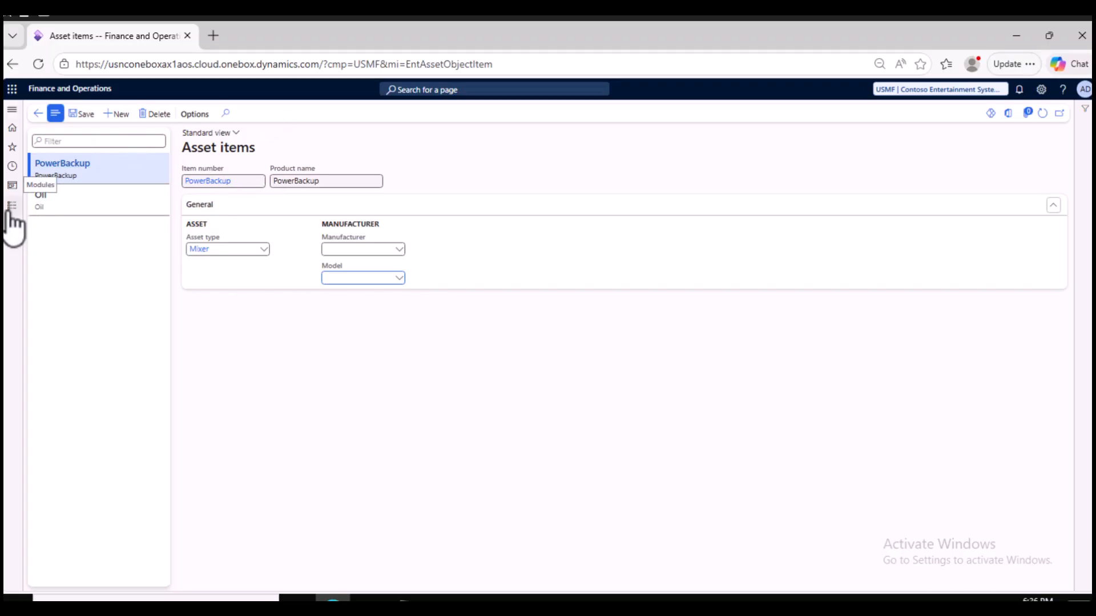
# Open the list of all purchase orders in the Accounts payable module and start a new purchase order.
pyautogui.click(12, 205)
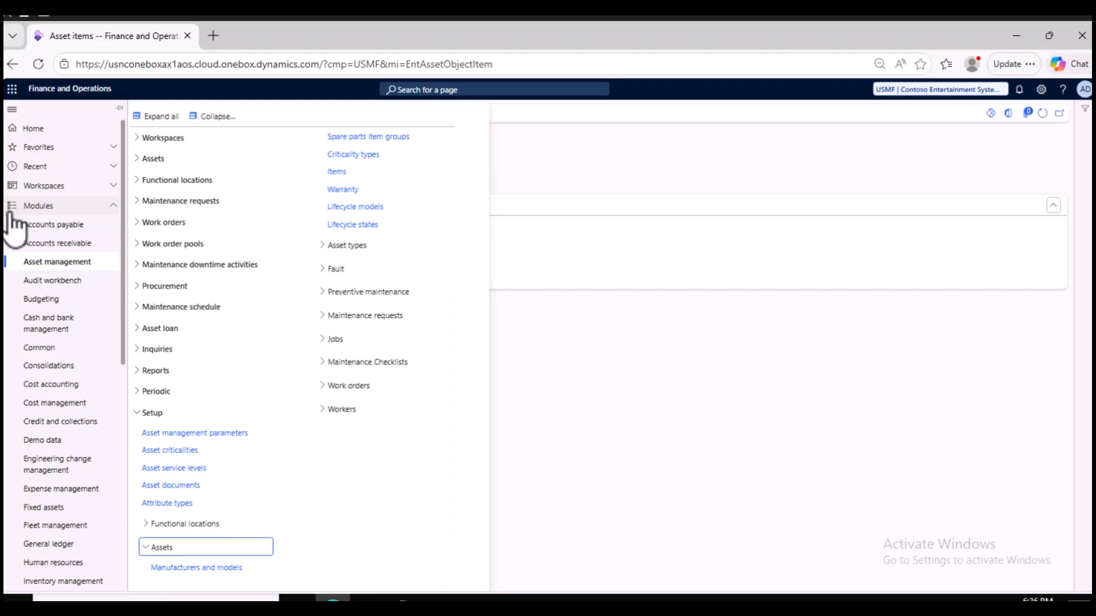
pyautogui.click(64, 227)
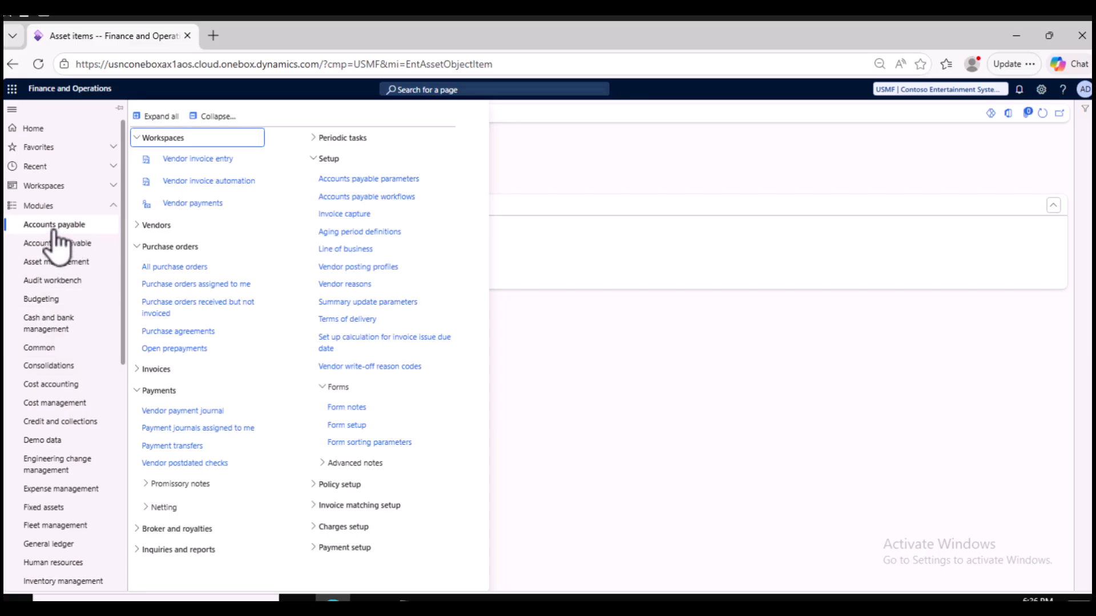
pyautogui.click(166, 268)
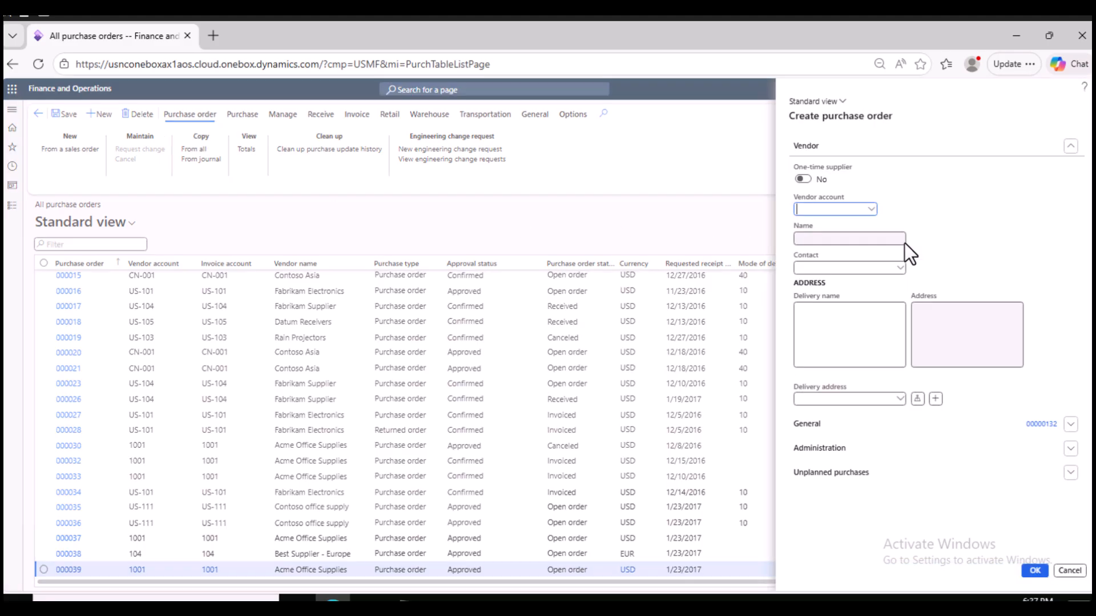
# Select the vendor Acme Office Supplies, expand the administration and unplanned purchases details, and create the purchase order.
pyautogui.click(872, 210)
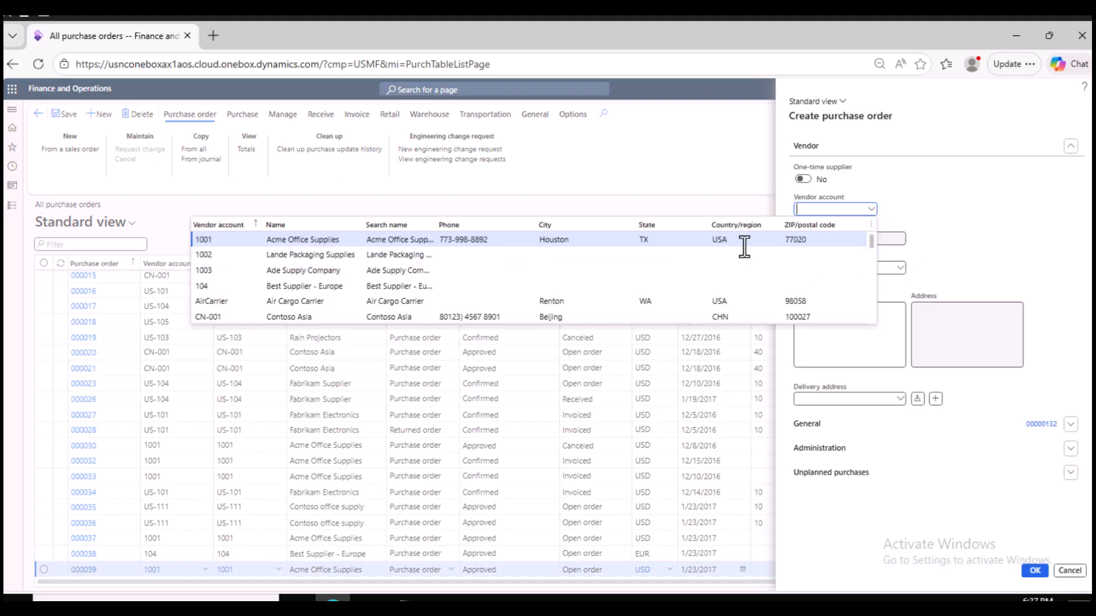
pyautogui.click(291, 239)
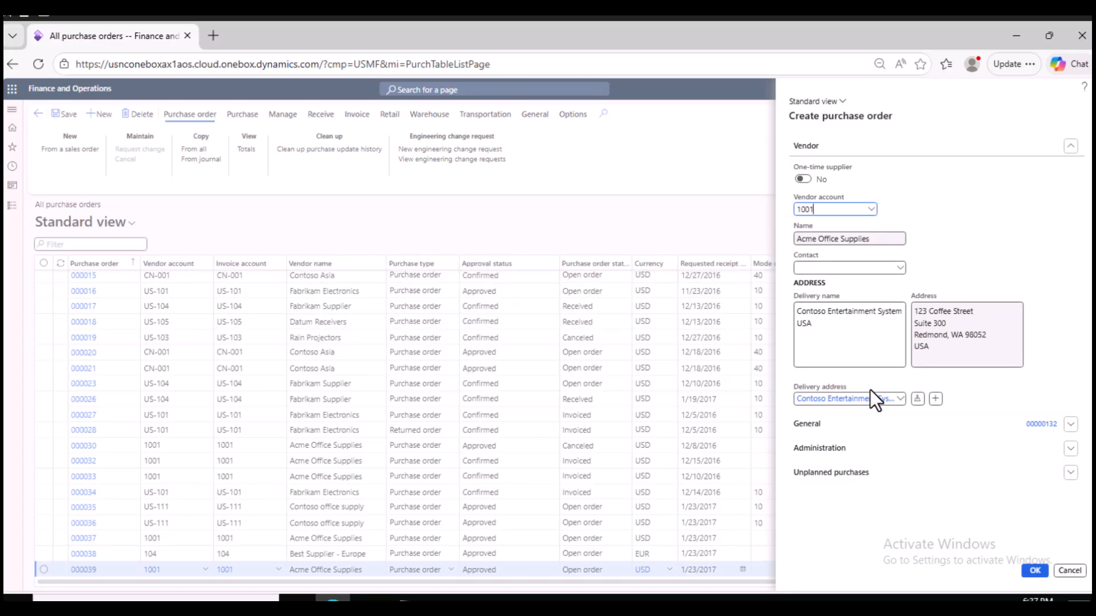
pyautogui.click(1071, 451)
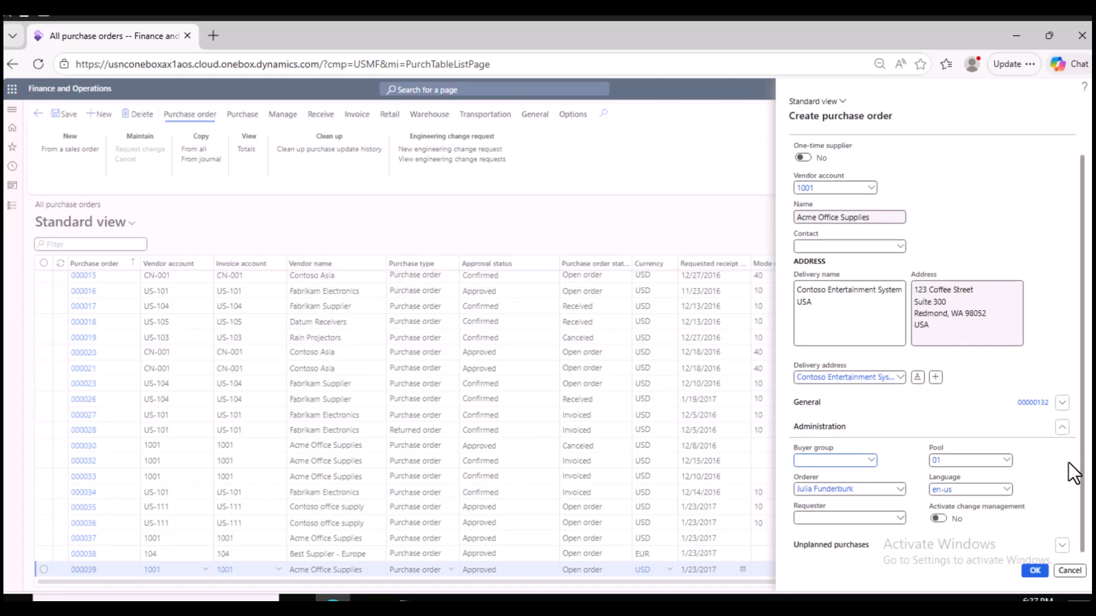
pyautogui.click(1061, 546)
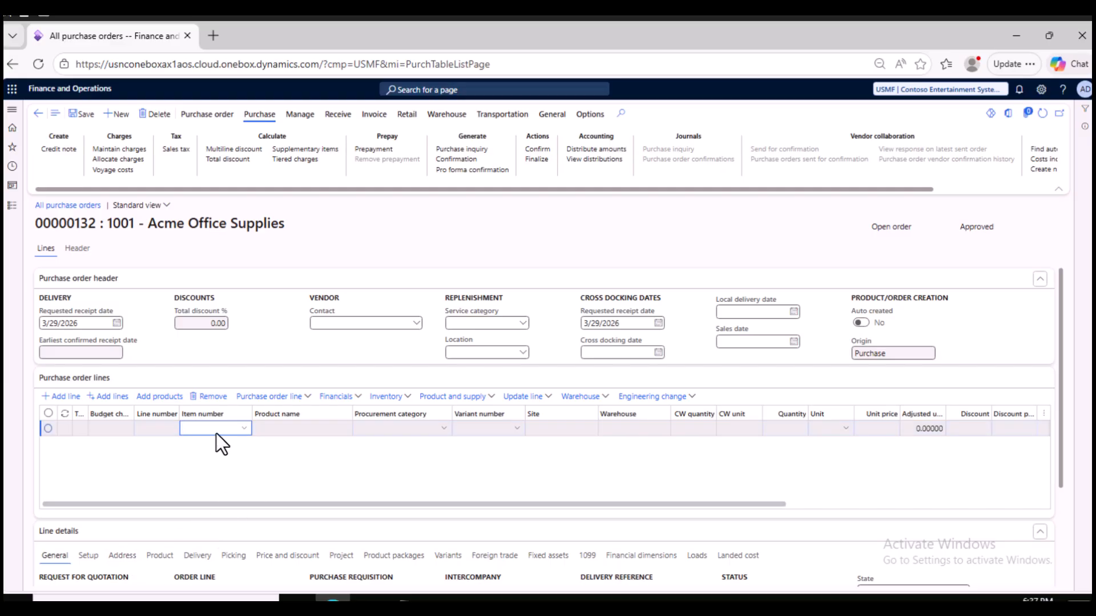
# Enter item PowerBackup on the purchase order line with site 1 and warehouse 11.
pyautogui.click(217, 433)
pyautogui.write('power')
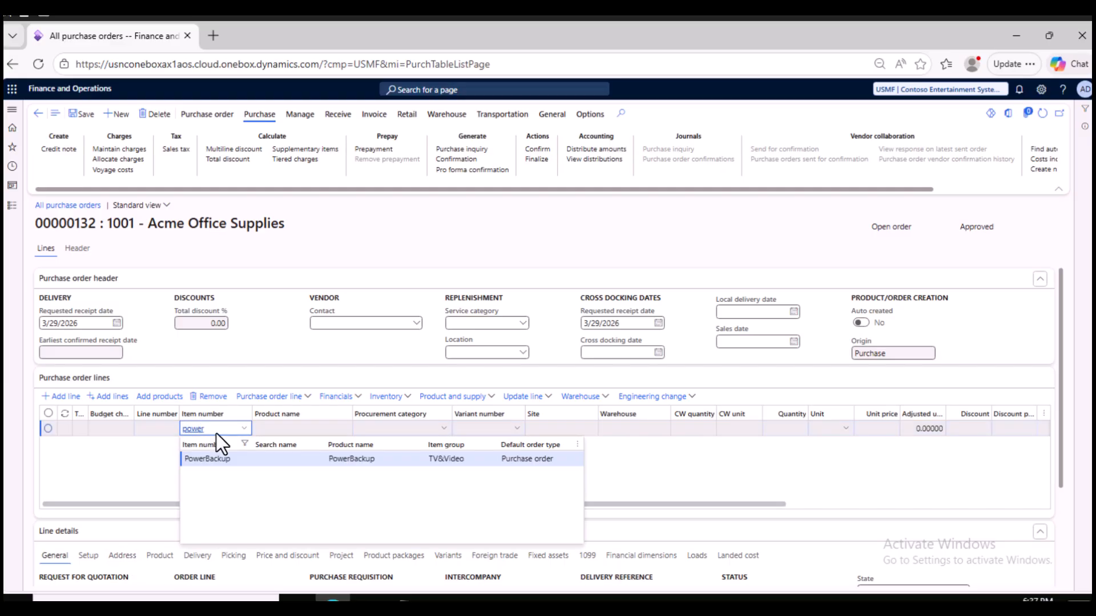
pyautogui.click(227, 459)
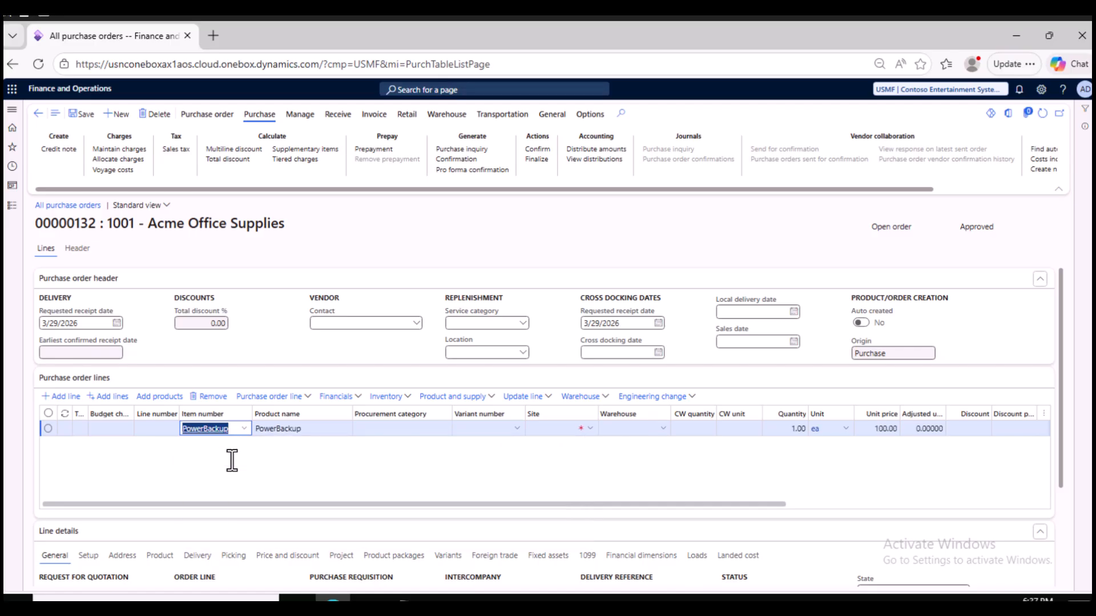
pyautogui.click(556, 427)
pyautogui.write('1')
pyautogui.click(630, 430)
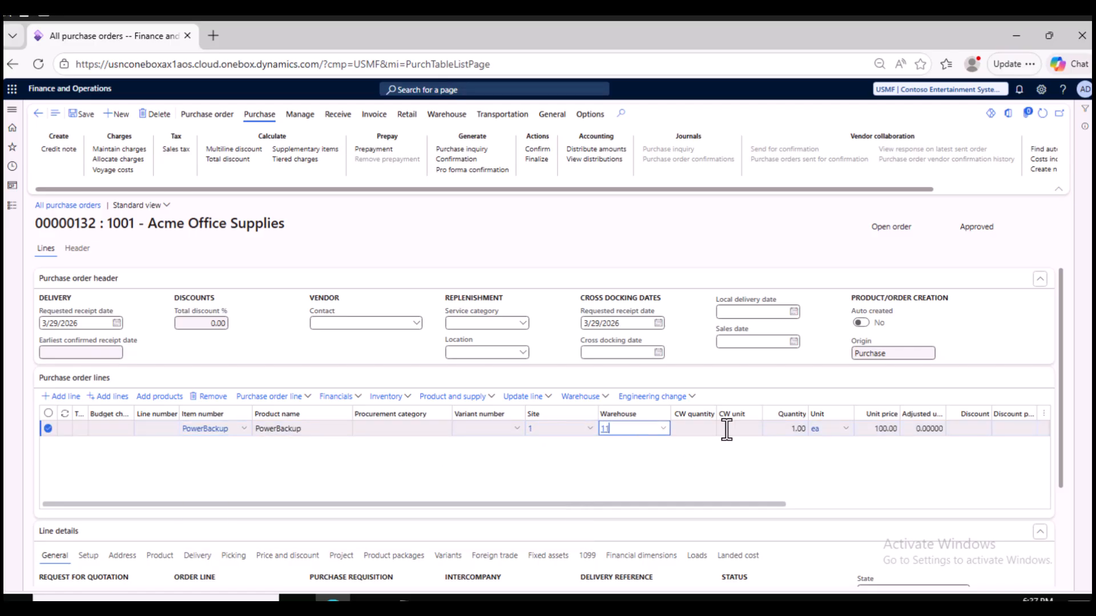
pyautogui.write('11')
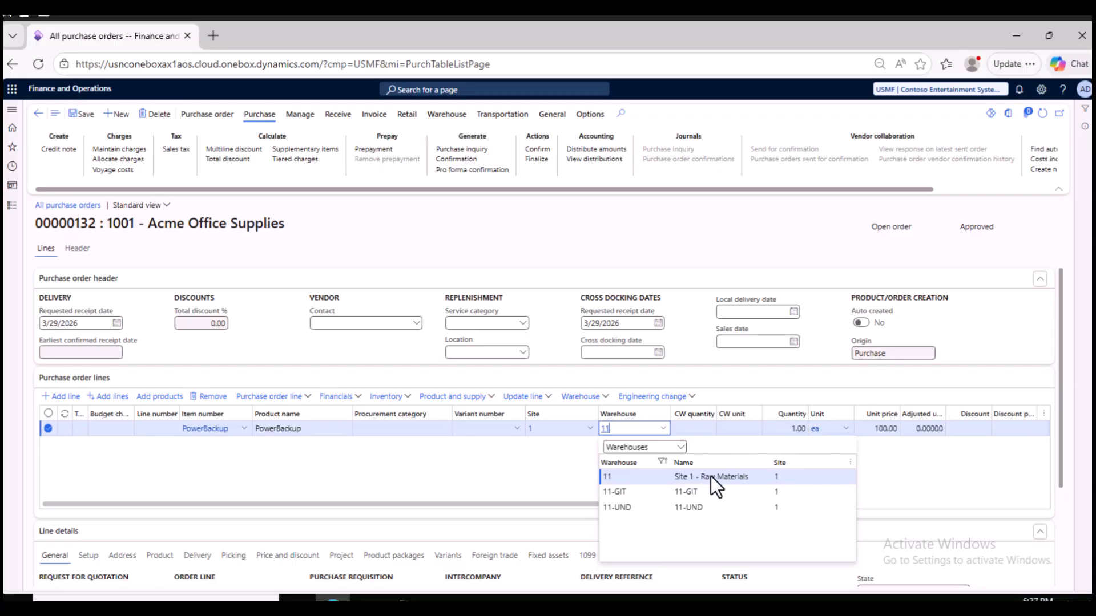
# Set the PowerBackup line's quantity to 2 and save the purchase order.
pyautogui.click(799, 427)
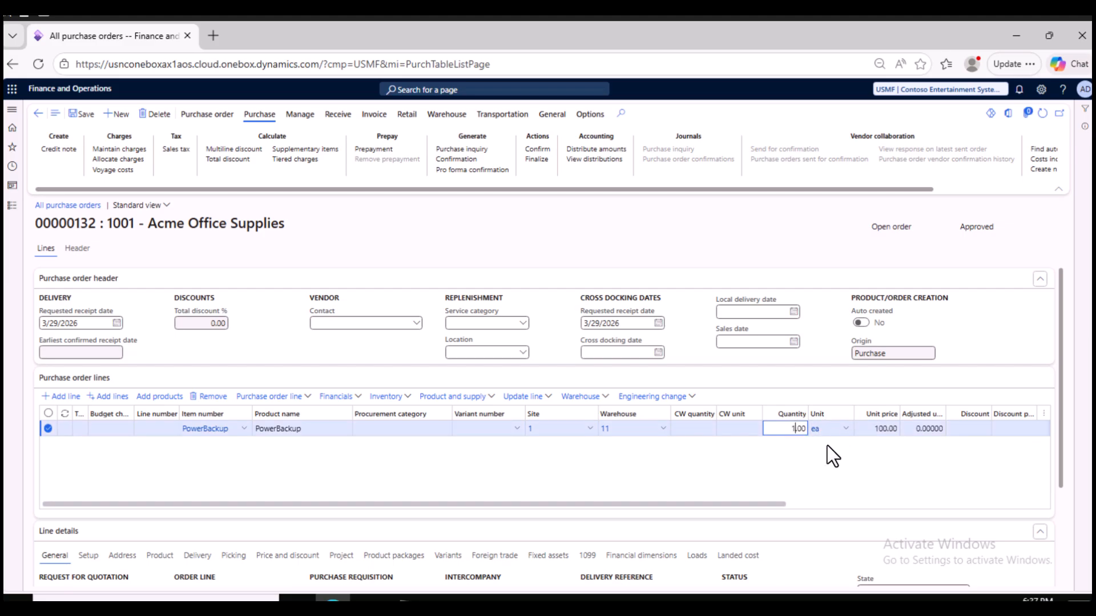
pyautogui.doubleClick(788, 427)
pyautogui.write('2')
pyautogui.click(83, 113)
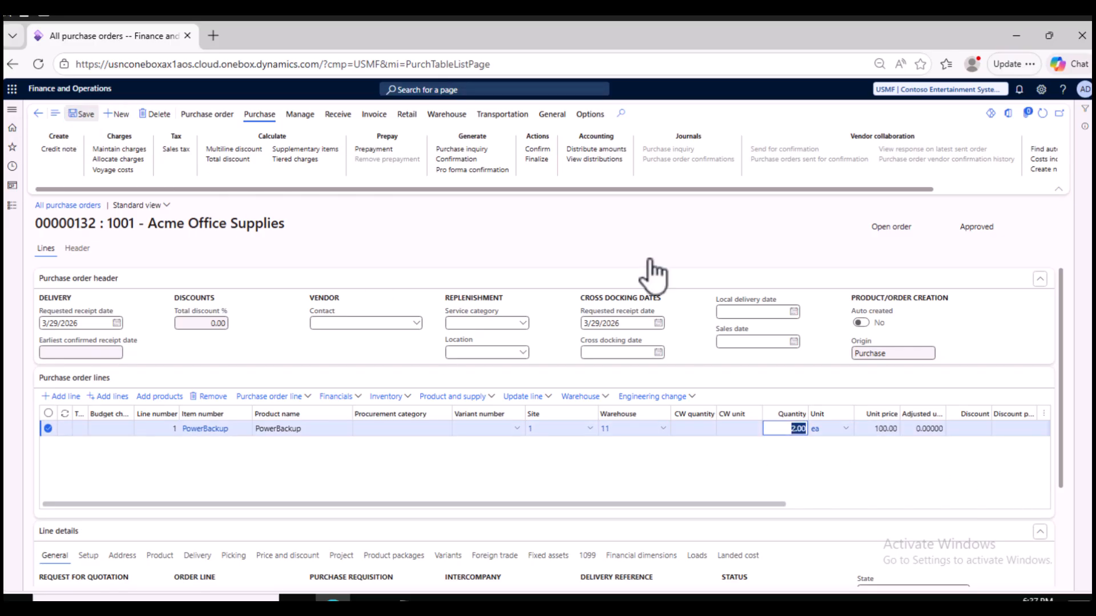
# Review the net amount of the PowerBackup purchase order line.
pyautogui.click(903, 503)
pyautogui.click(987, 504)
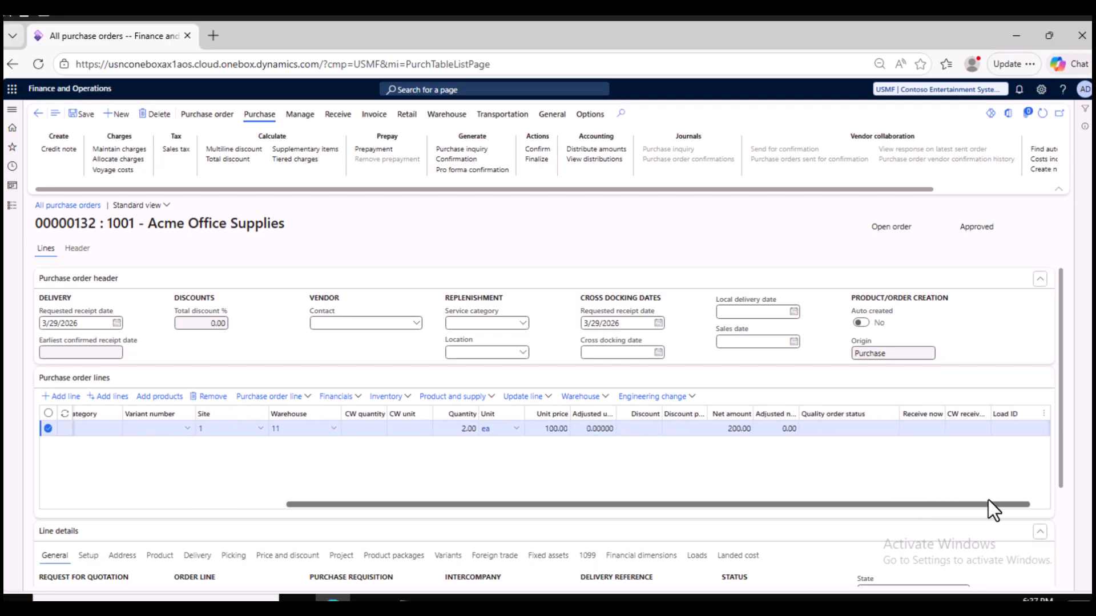
pyautogui.click(759, 429)
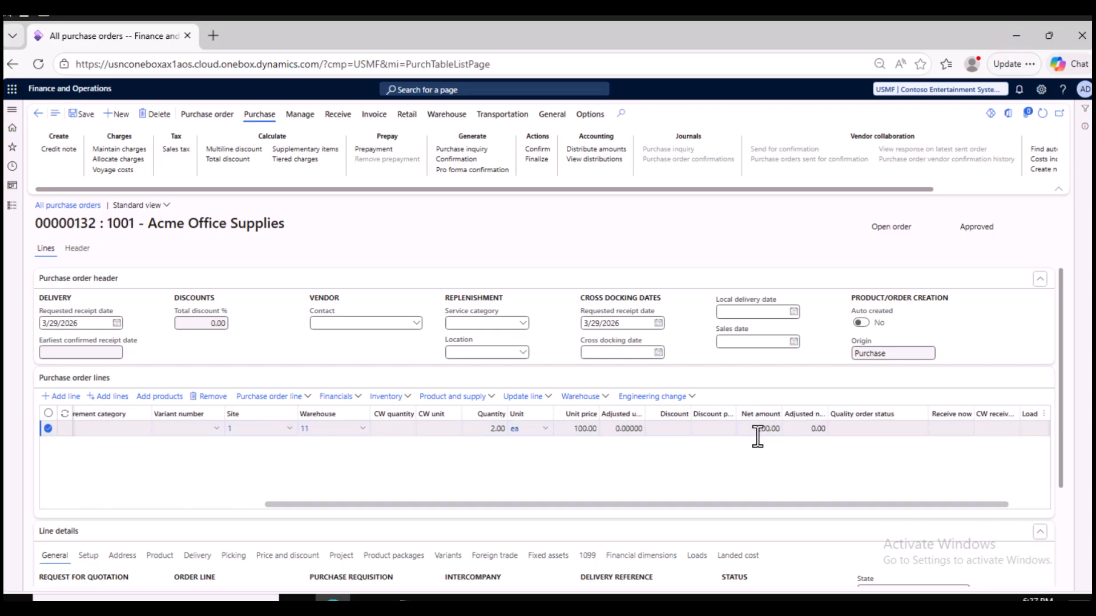
pyautogui.moveTo(333, 506); pyautogui.dragTo(251, 491)
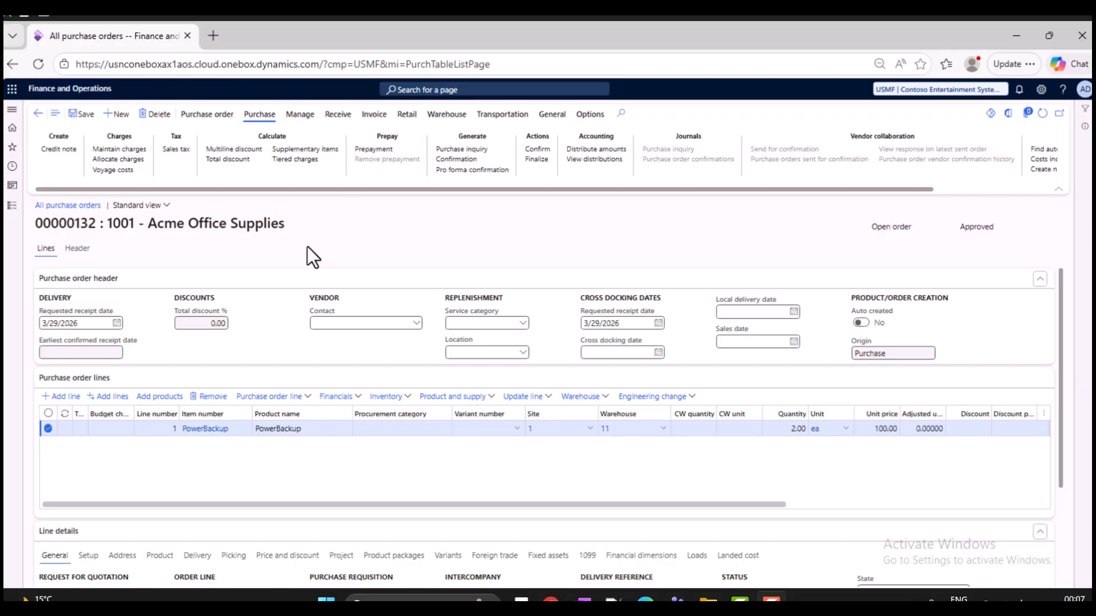
# Duplicate the purchase orders browser tab, open Pending assets in Asset management there, and select the PowerBackup record.
pyautogui.rightClick(128, 40)
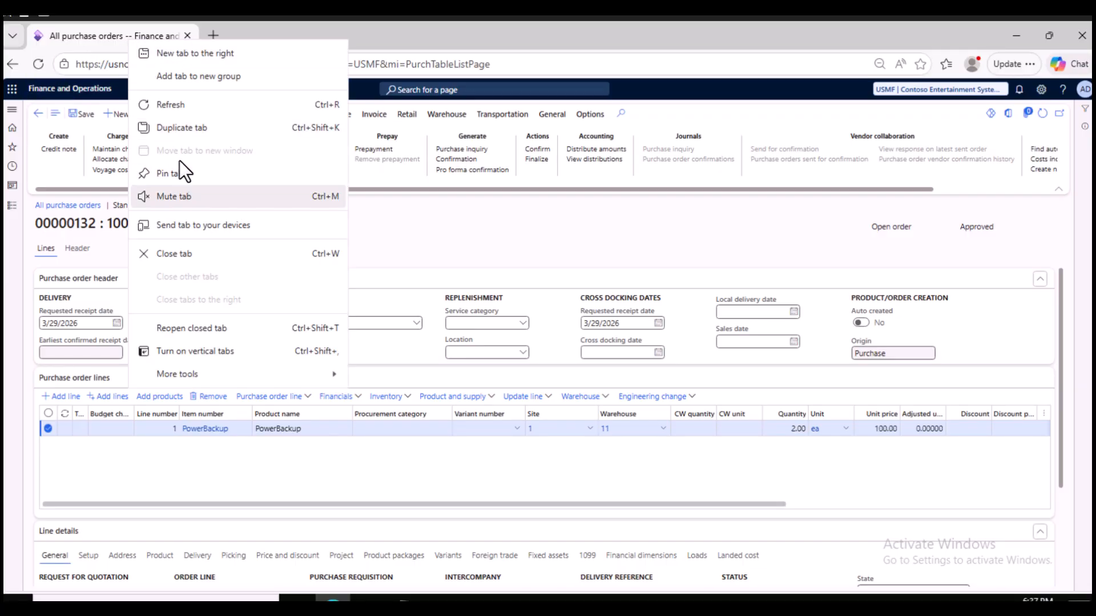
pyautogui.click(176, 126)
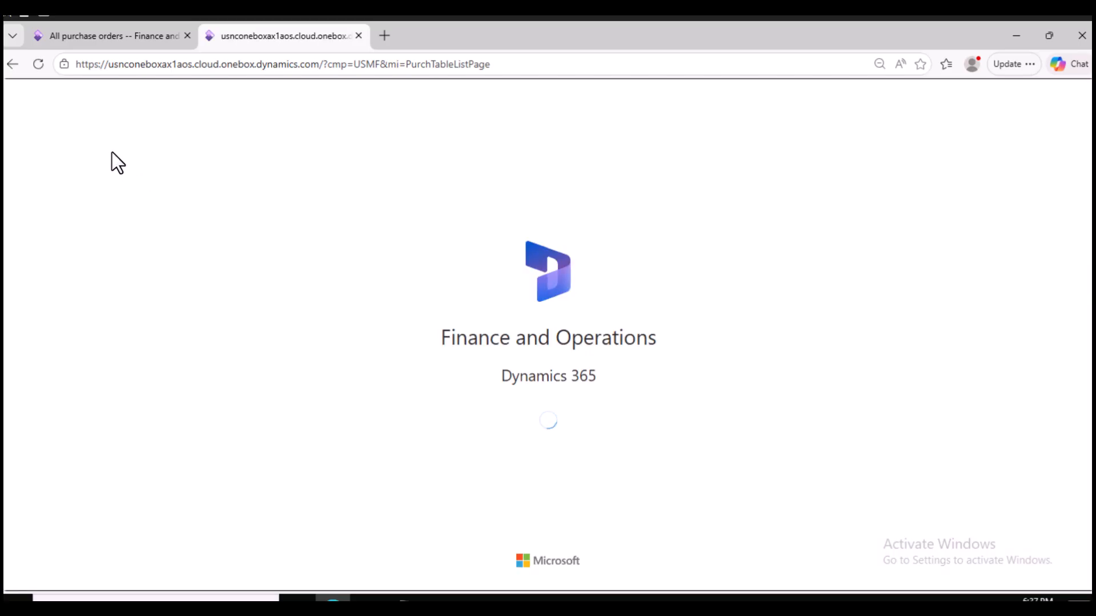
pyautogui.click(12, 205)
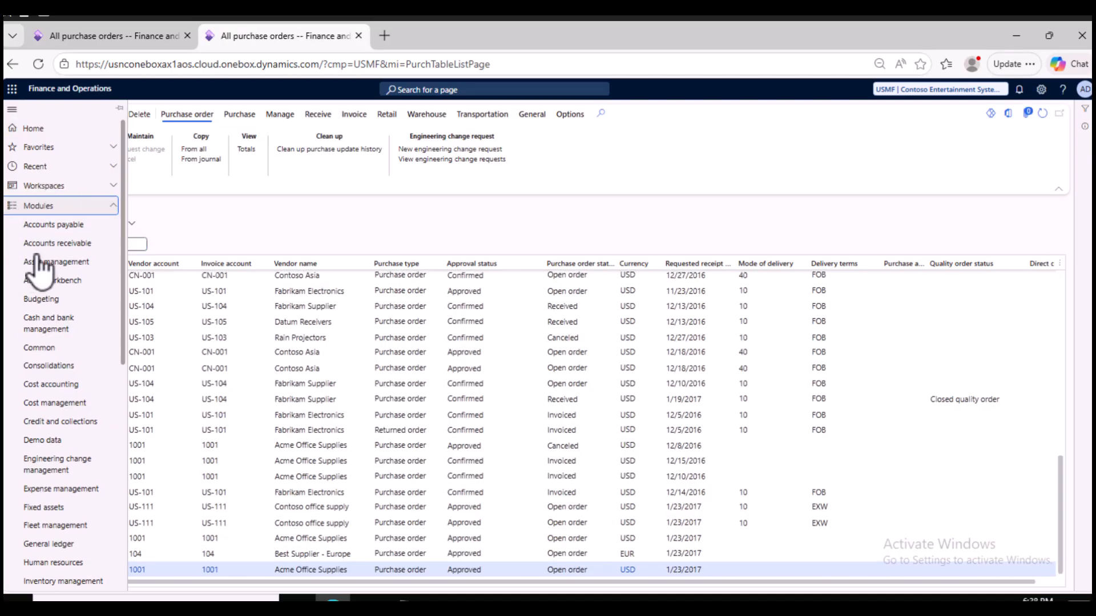
pyautogui.click(60, 263)
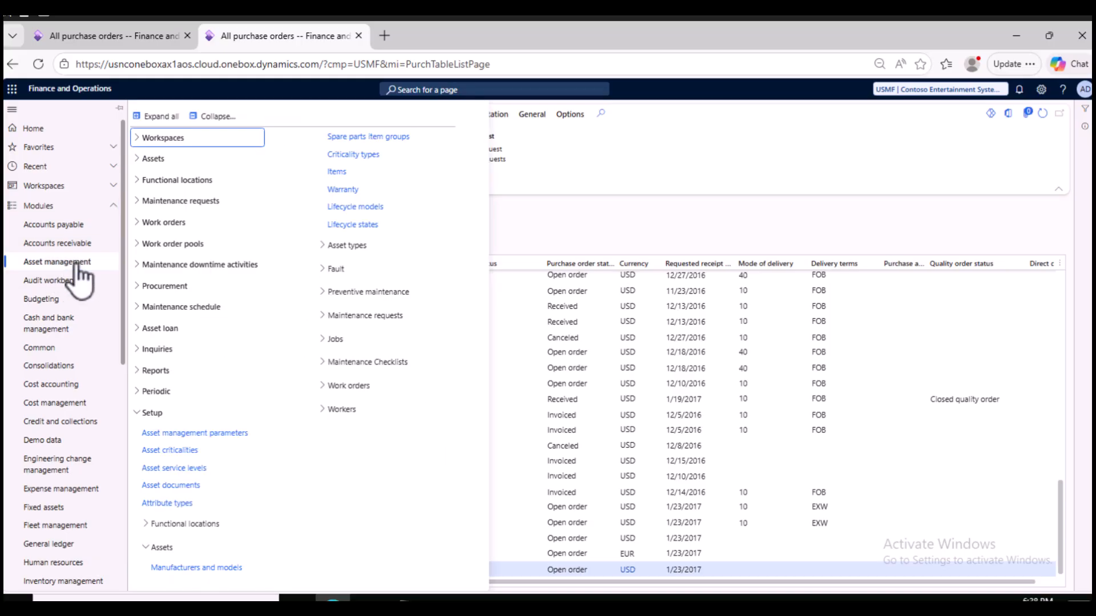
pyautogui.click(149, 158)
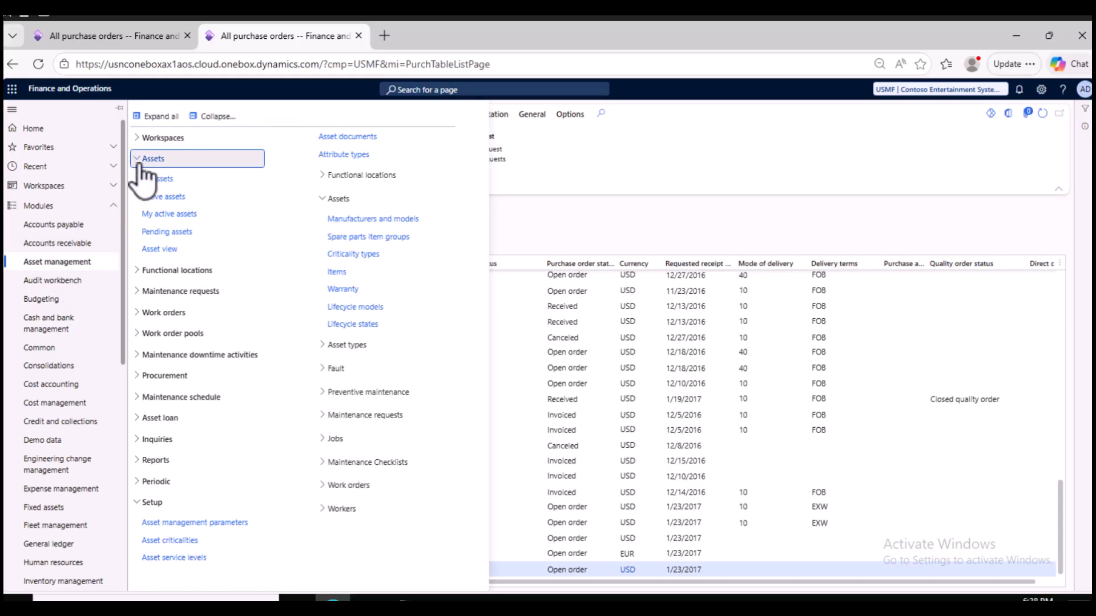
pyautogui.click(177, 233)
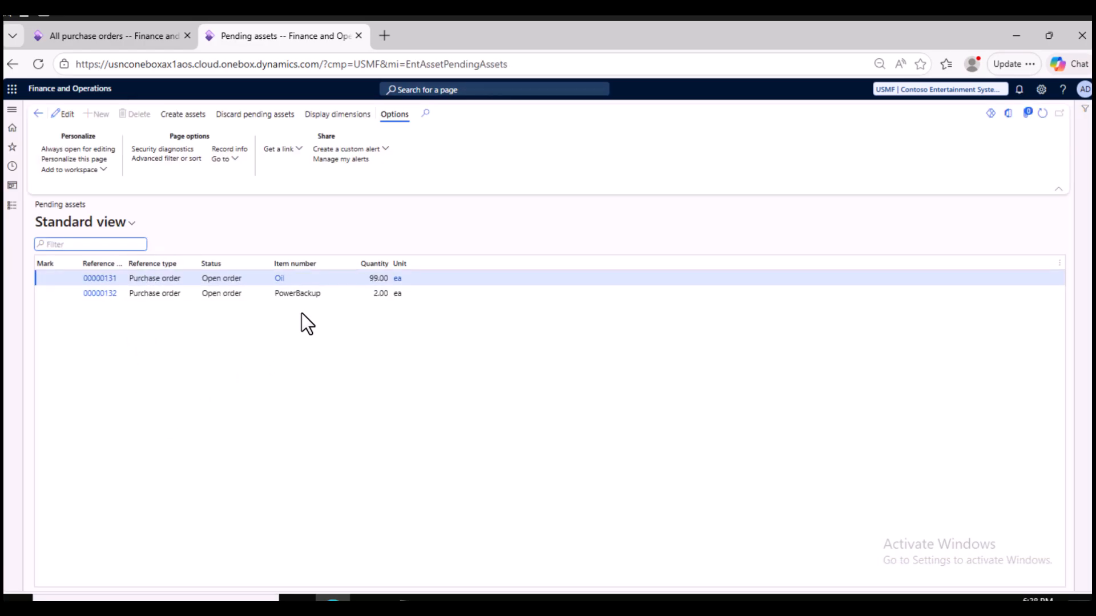
pyautogui.click(314, 294)
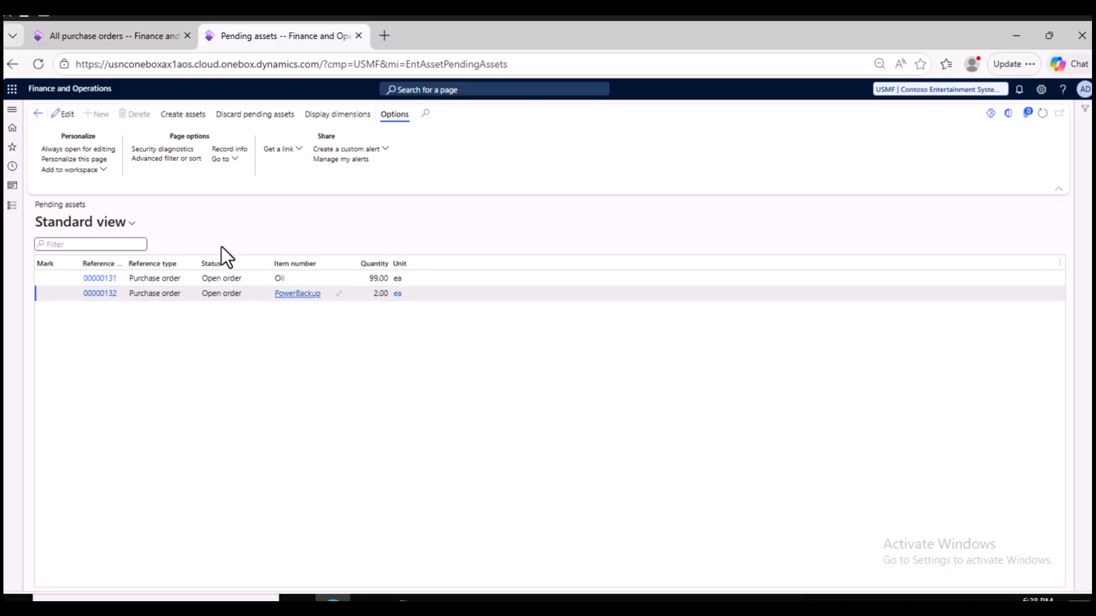
# Return to the PowerBackup purchase order, confirm it, and post its product receipt with the purchase order number as the receipt number.
pyautogui.click(93, 39)
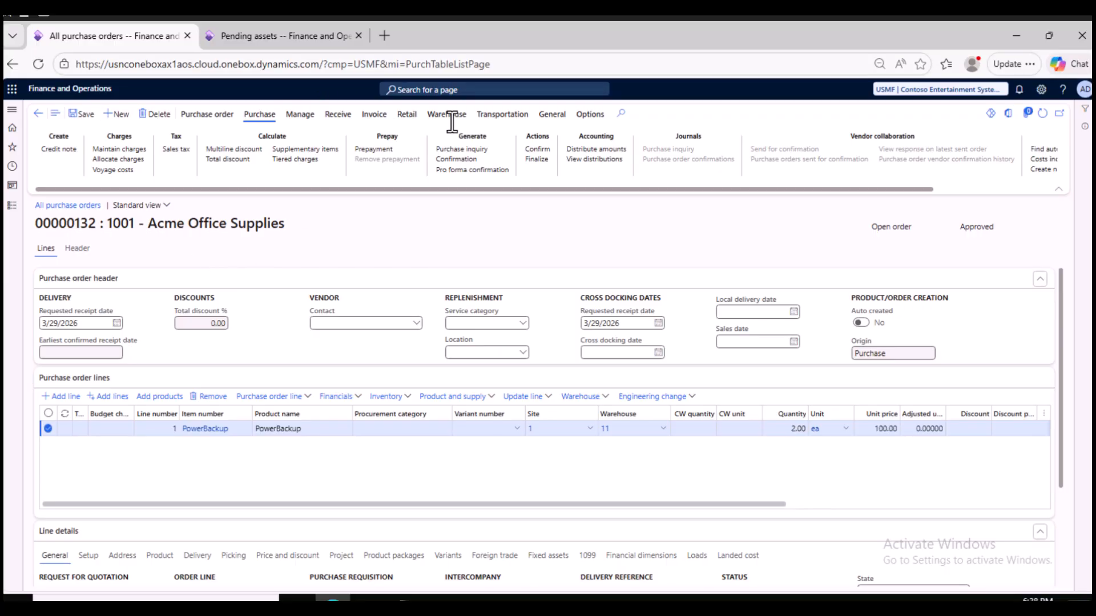
pyautogui.click(536, 149)
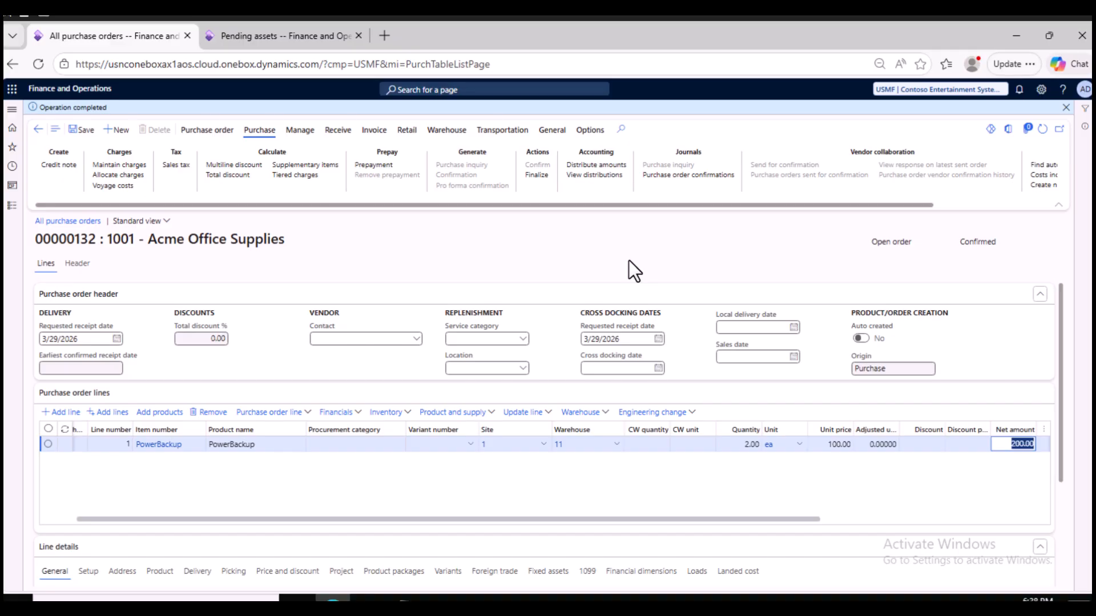
pyautogui.click(338, 131)
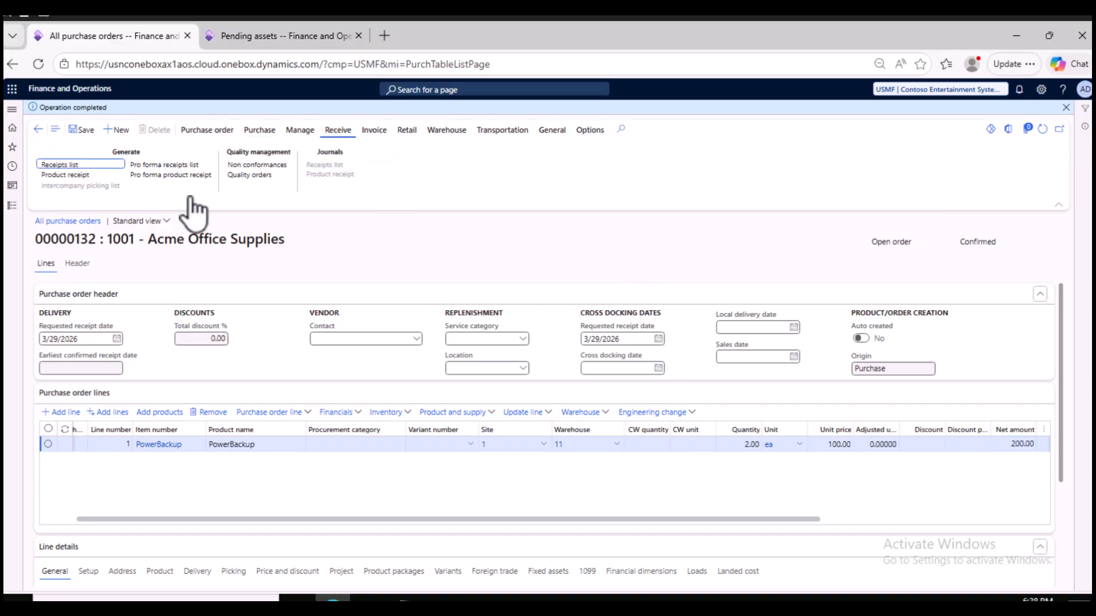
pyautogui.click(78, 176)
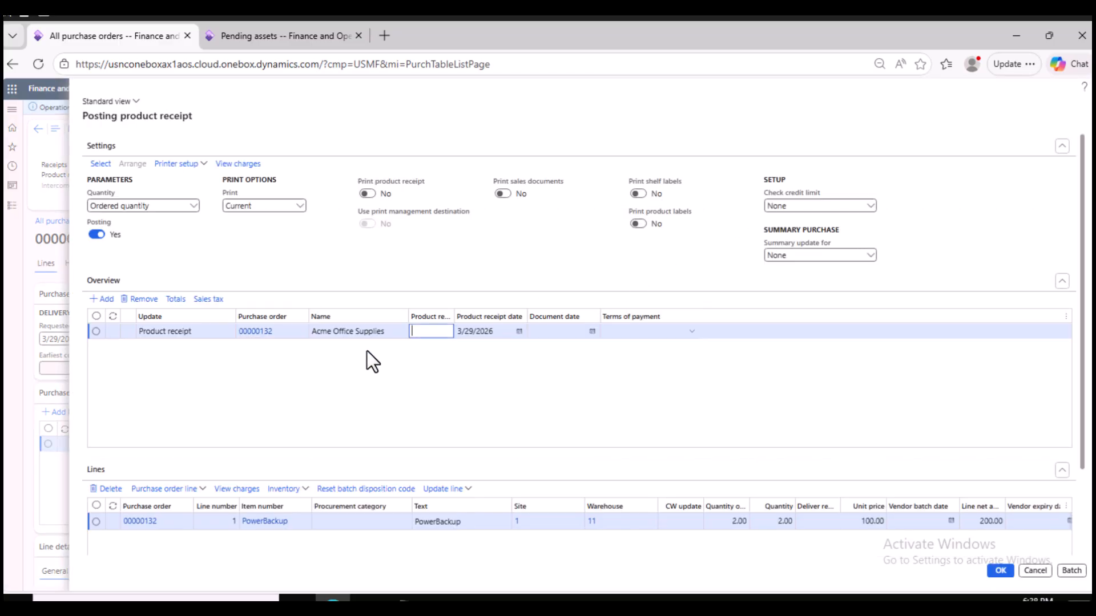
pyautogui.click(246, 341)
pyautogui.doubleClick(242, 338)
pyautogui.hotkey('ctrl', 'c')
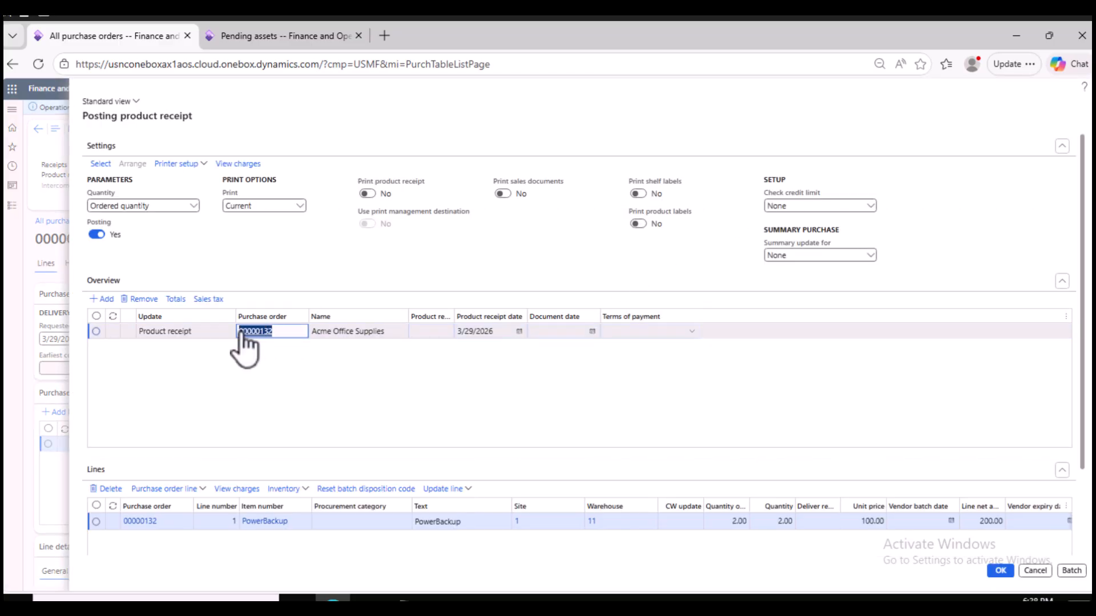
pyautogui.click(429, 332)
pyautogui.hotkey('ctrl', 'v')
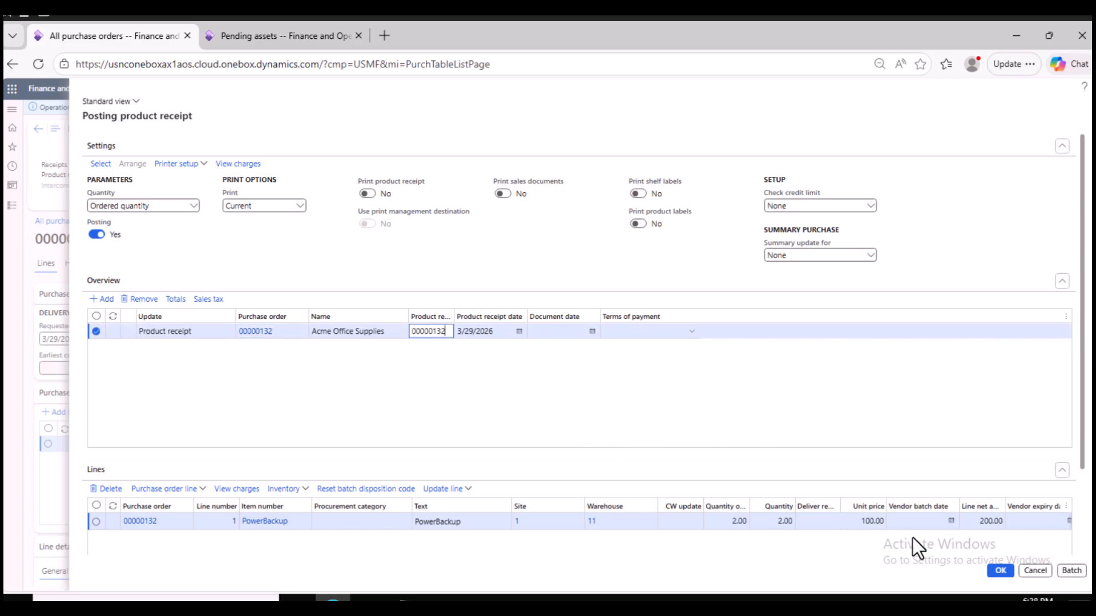
pyautogui.click(1002, 571)
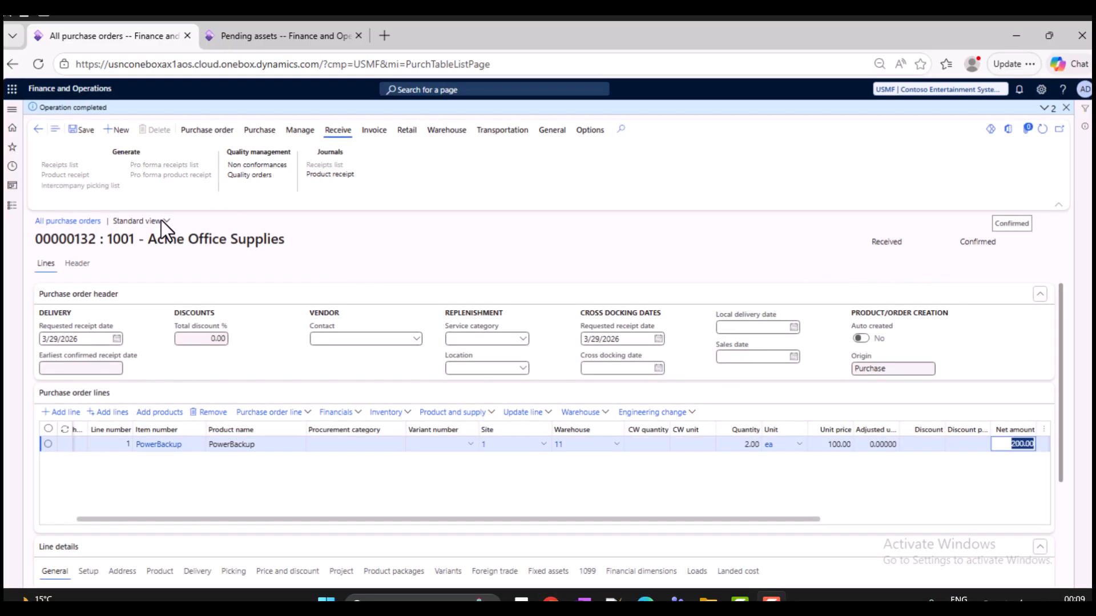
# Generate a vendor invoice from the purchase order and accept the product receipt matched to the PowerBackup line.
pyautogui.click(375, 130)
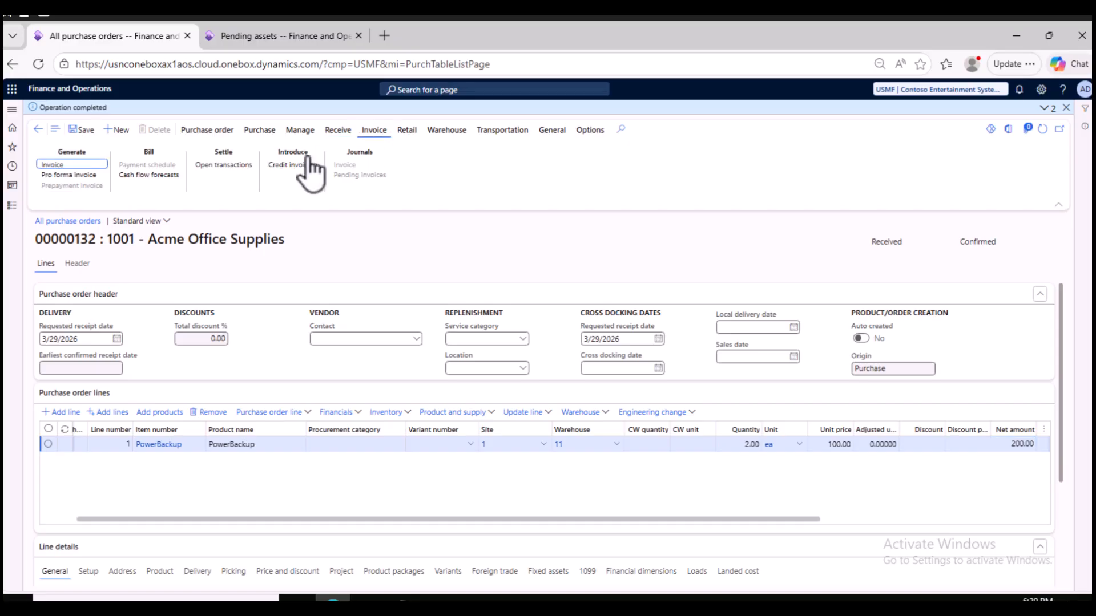
pyautogui.click(53, 166)
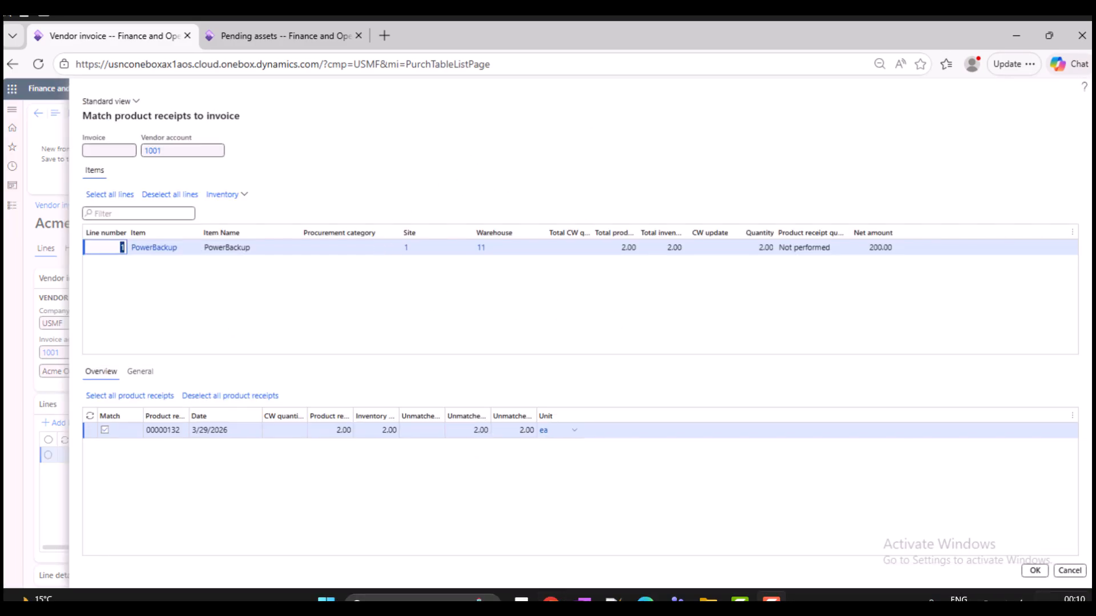
pyautogui.click(1034, 570)
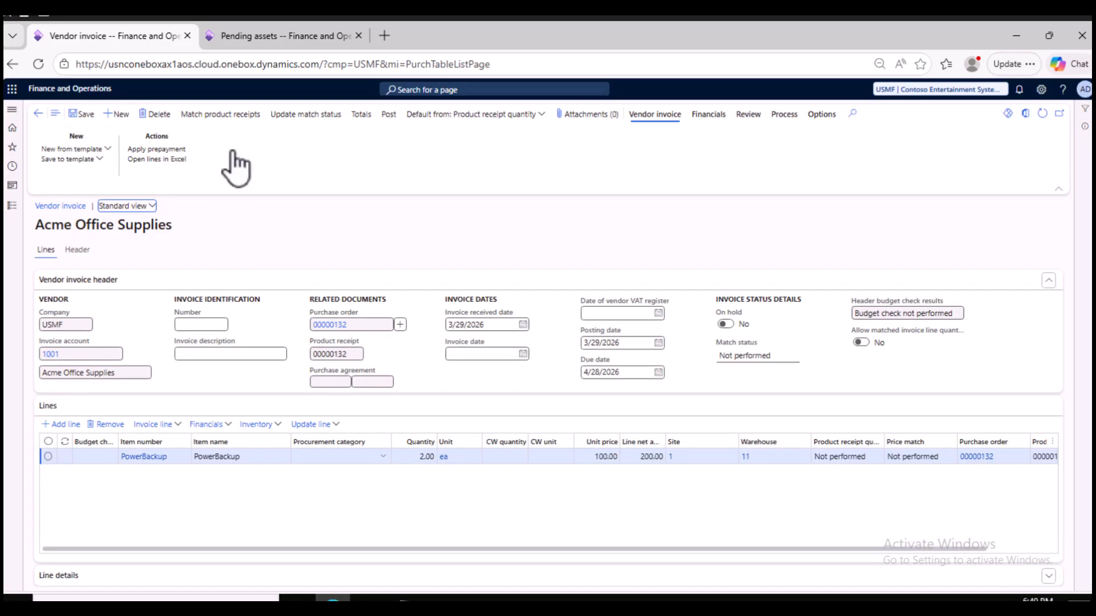
# Try to post the vendor invoice, update its match status, and try posting again.
pyautogui.click(389, 116)
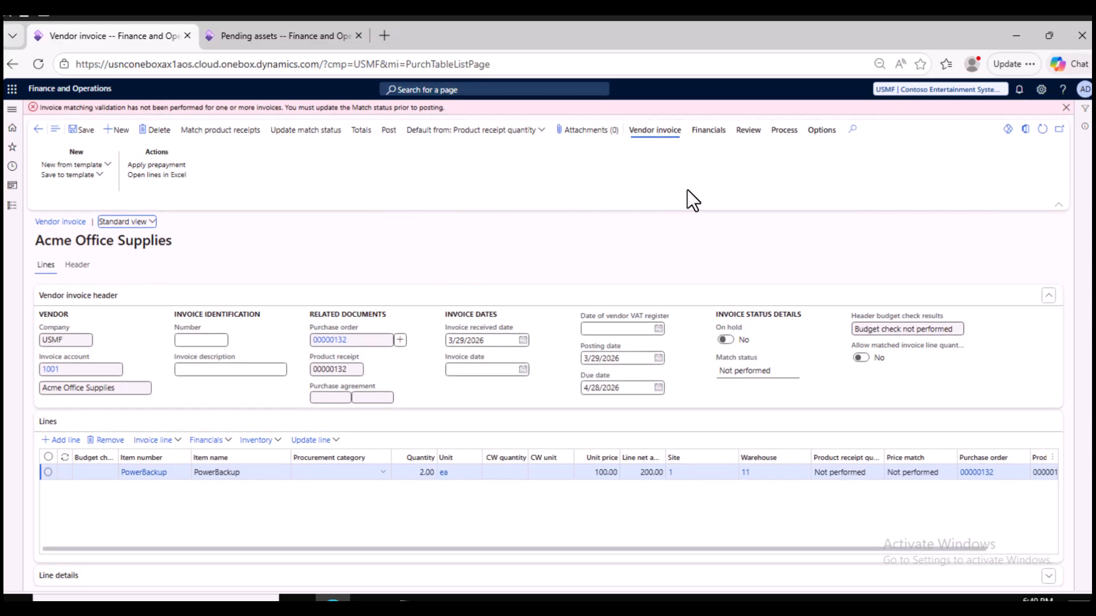
pyautogui.click(309, 131)
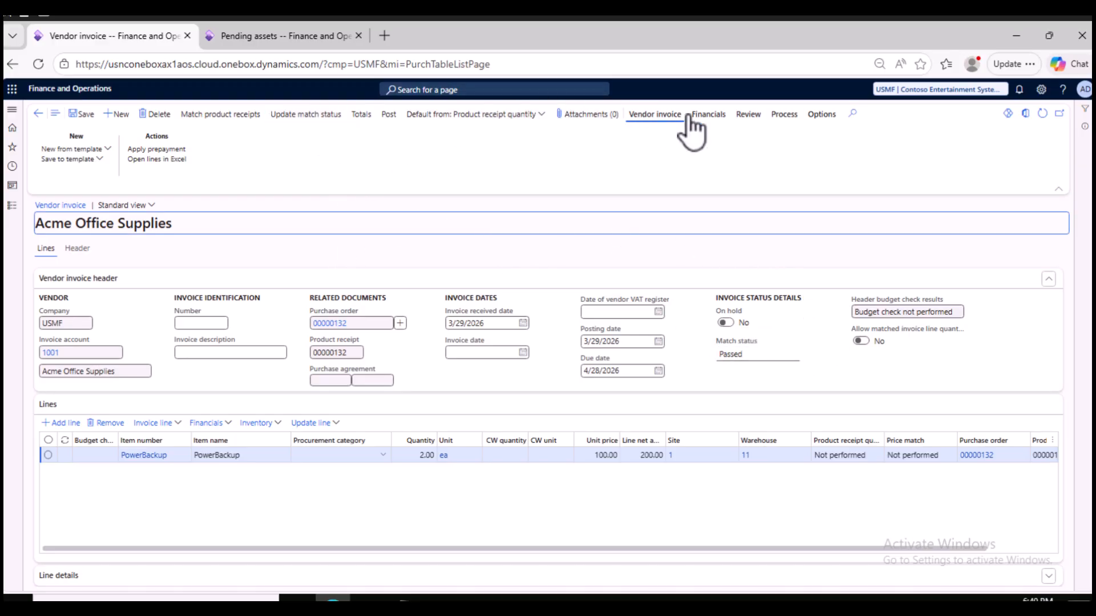
pyautogui.click(388, 116)
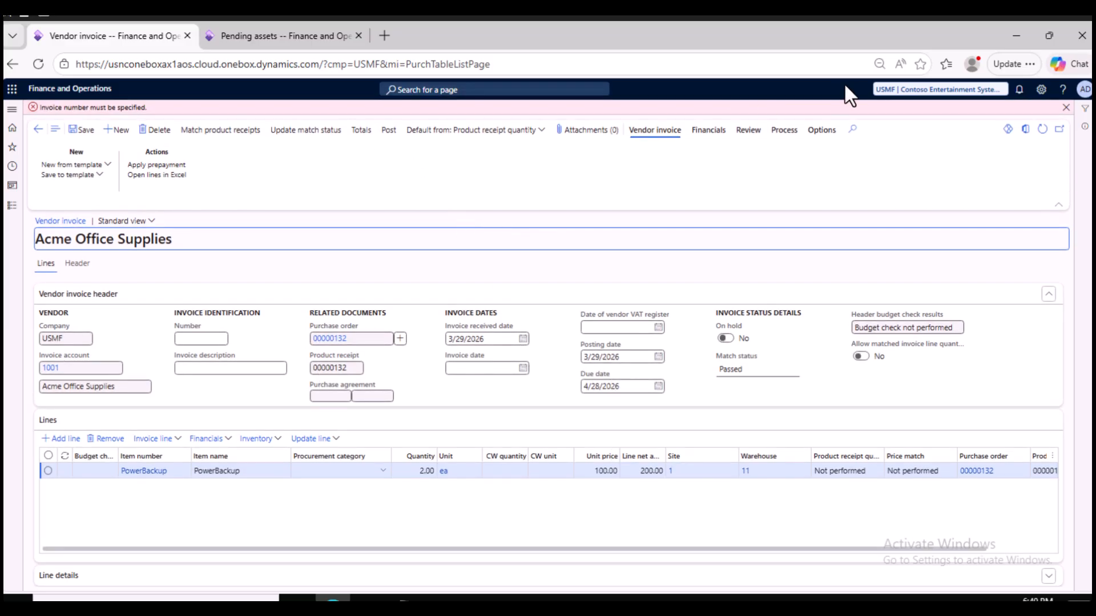
# Enter the purchase order number as the invoice number and post the vendor invoice.
pyautogui.click(198, 338)
pyautogui.write('00000132')
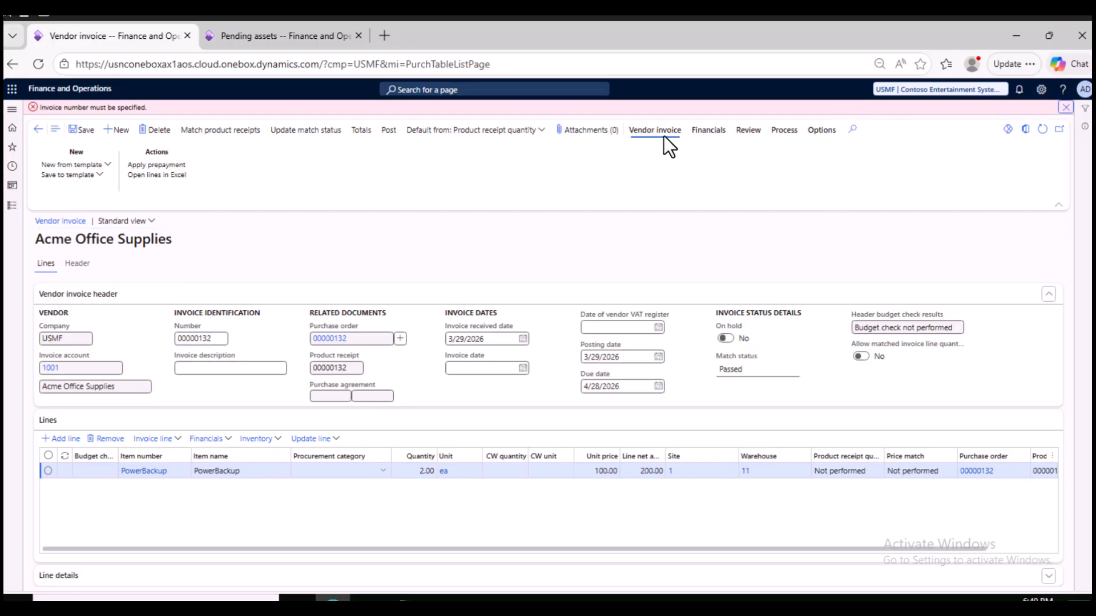
pyautogui.click(388, 115)
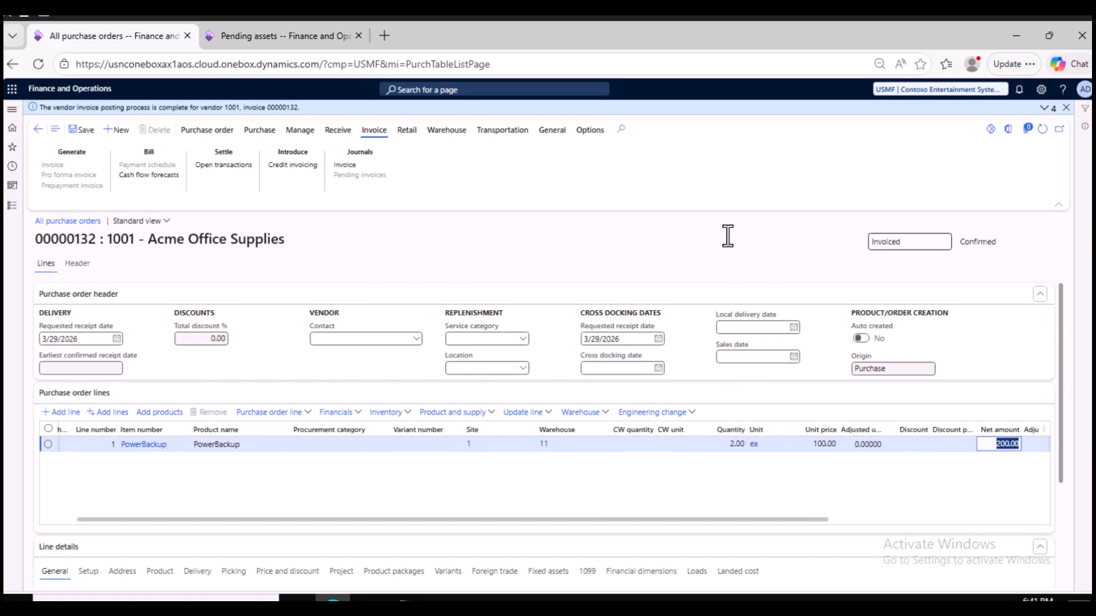
# Refresh the pending assets list, open the PowerBackup record, and examine its inventory dimensions and asset details.
pyautogui.click(283, 38)
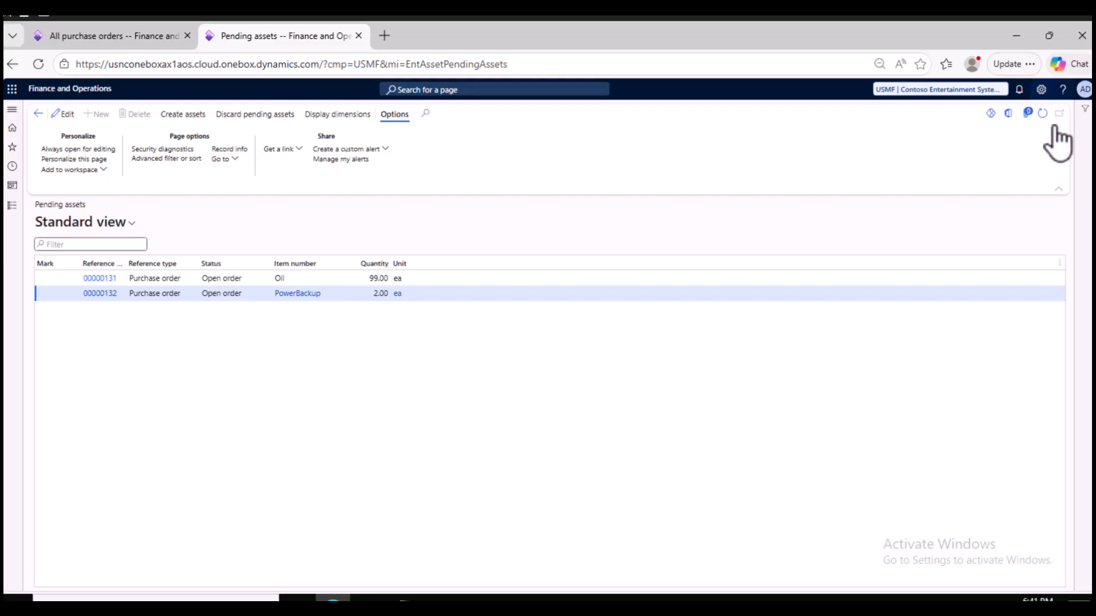
pyautogui.click(1042, 112)
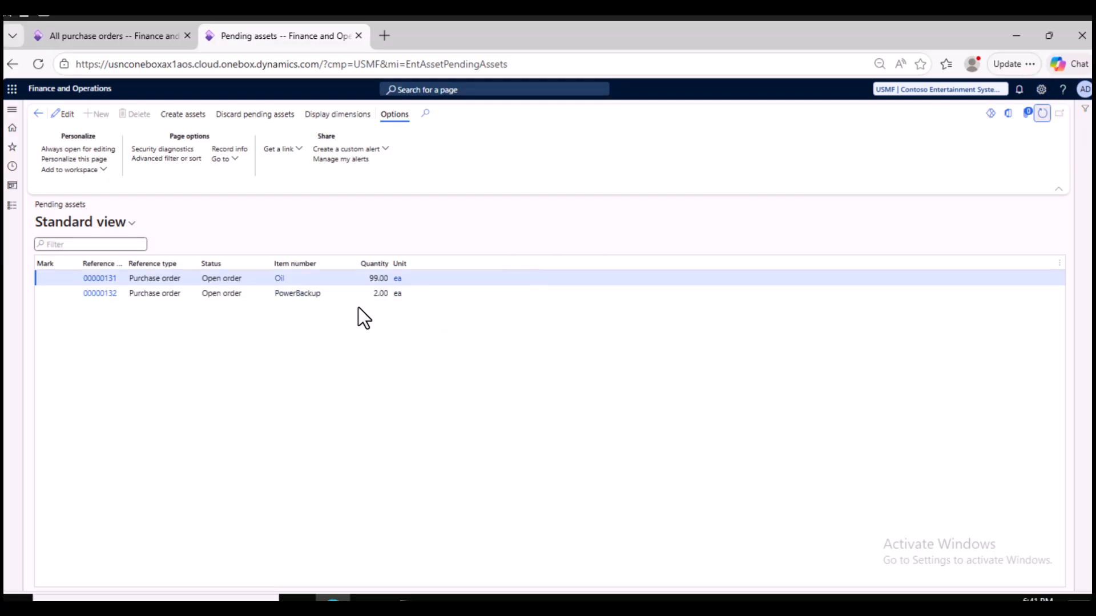
pyautogui.click(100, 294)
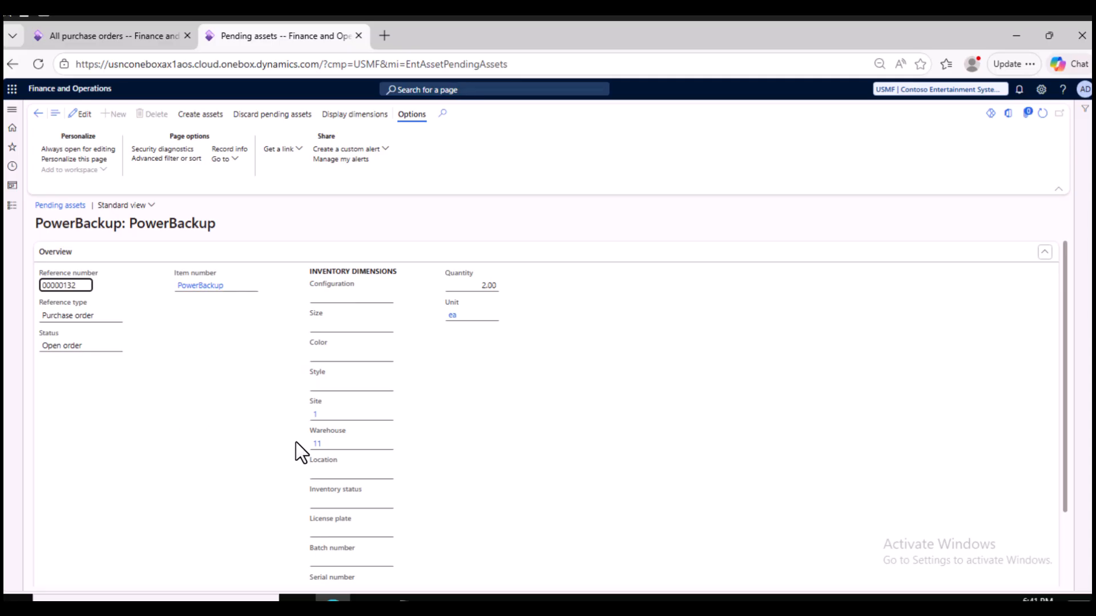
pyautogui.scroll(-2, 337, 451)
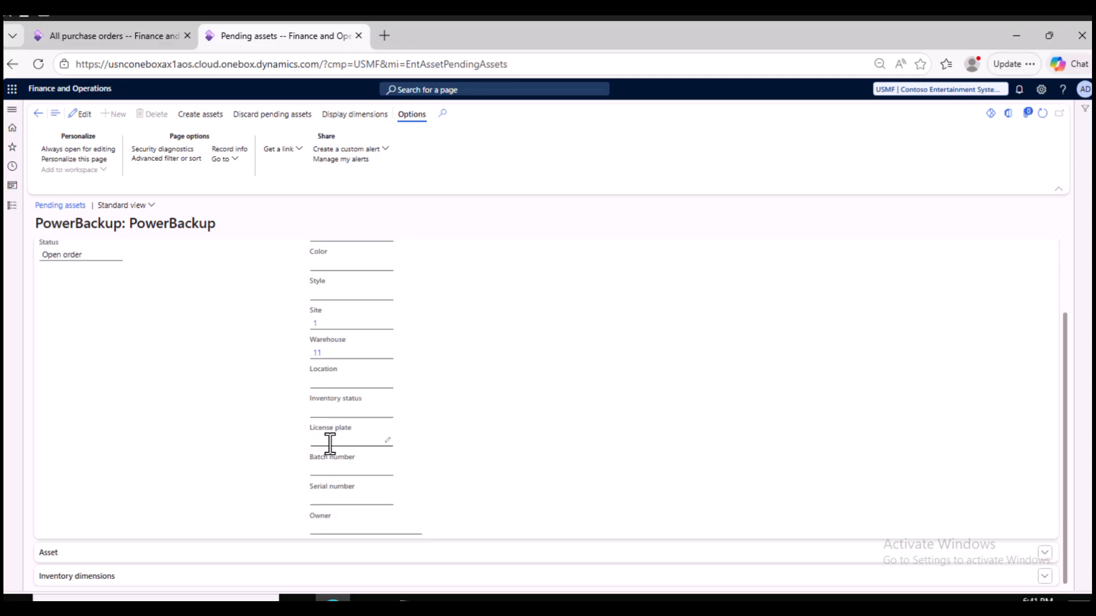
pyautogui.click(204, 553)
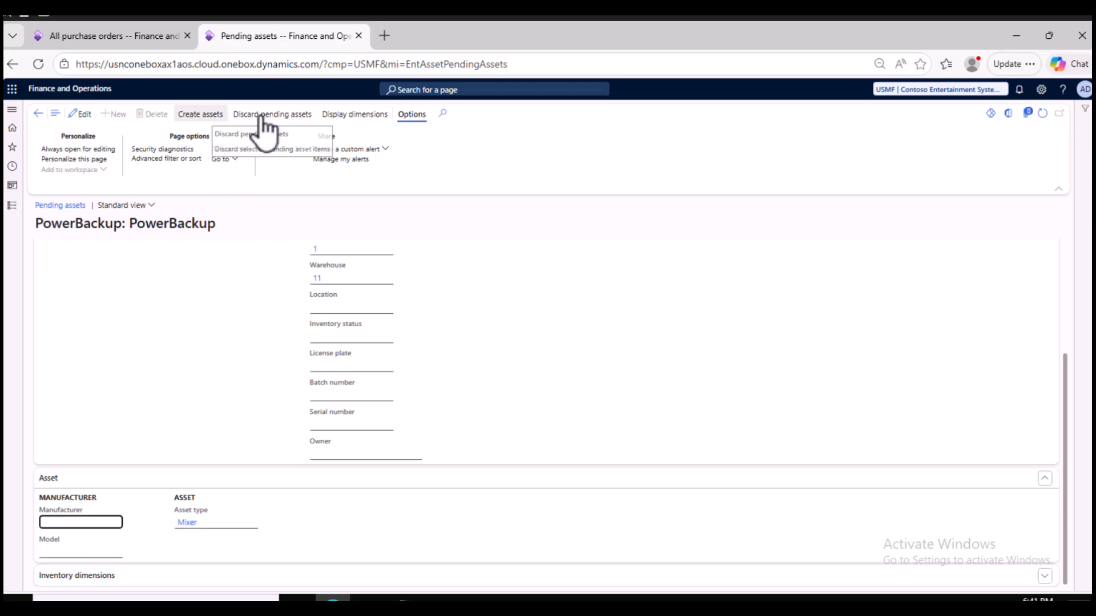
# Try to create assets directly from the PowerBackup record, and return to the pending assets list.
pyautogui.click(211, 117)
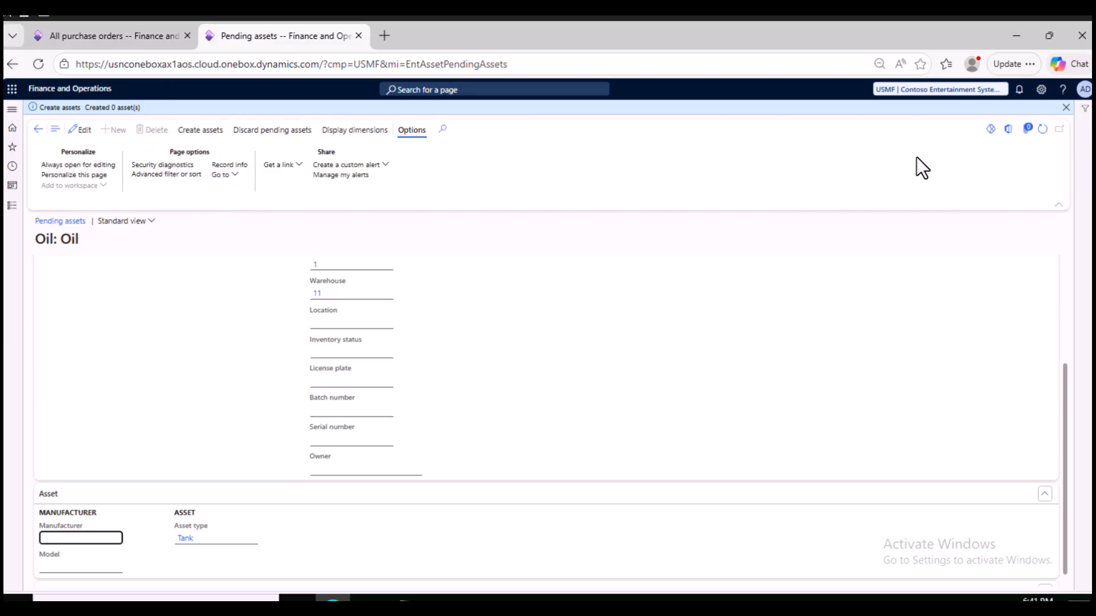
pyautogui.click(37, 130)
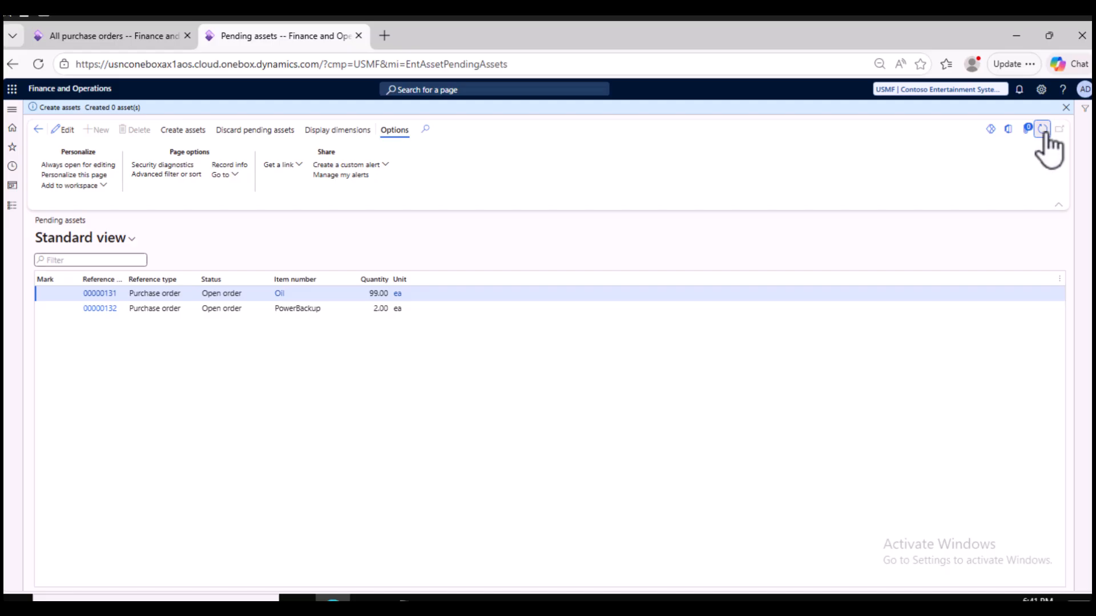
# Switch the pending assets list to edit mode, mark the PowerBackup line, create its assets, and expand the creation messages.
pyautogui.click(426, 308)
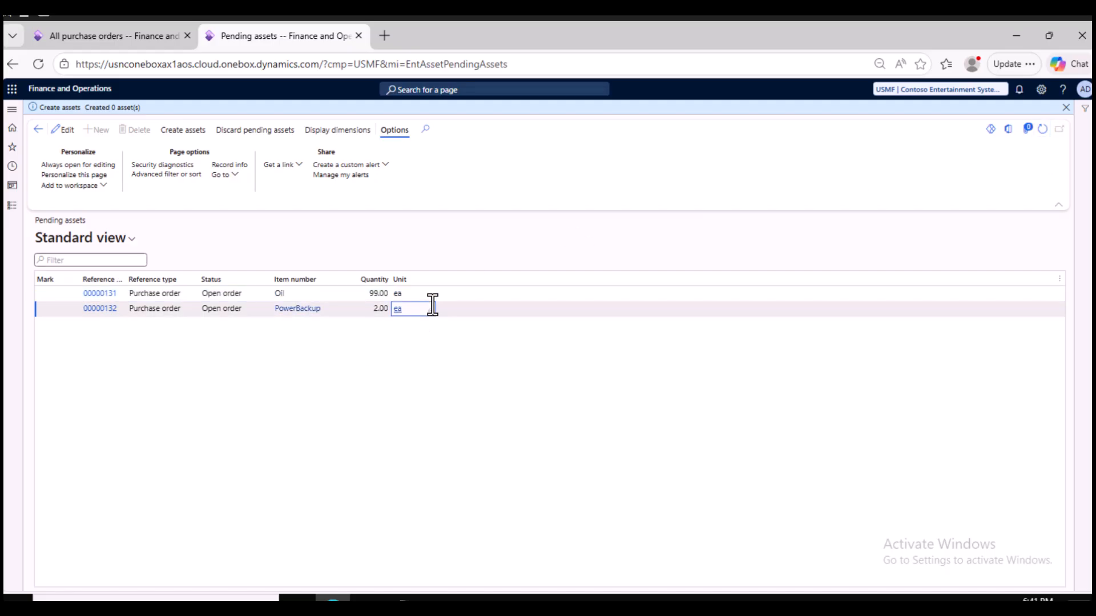
pyautogui.click(49, 300)
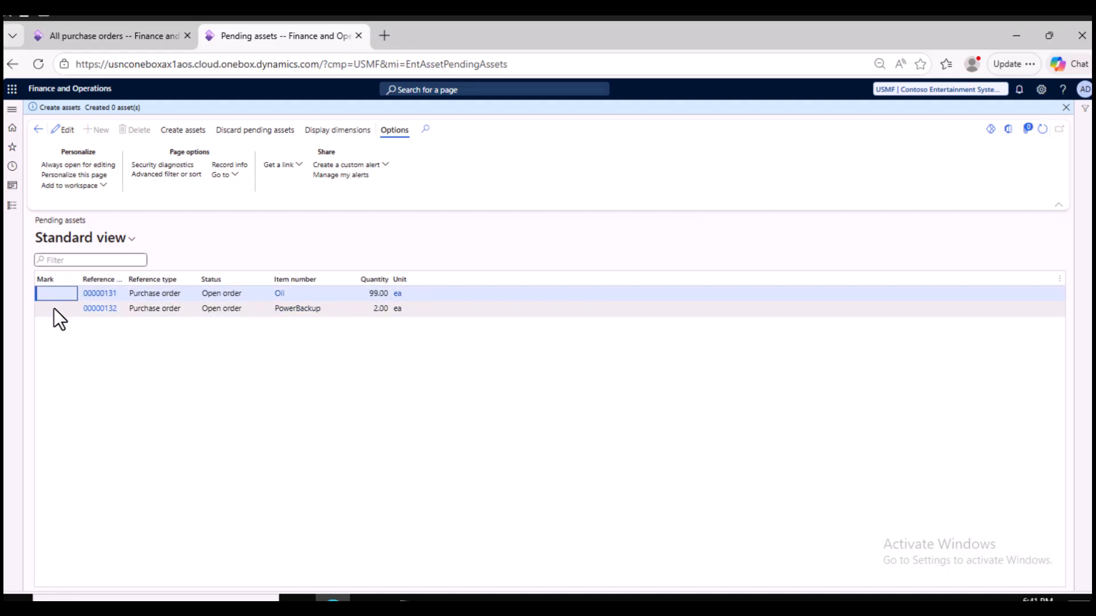
pyautogui.click(58, 309)
pyautogui.click(63, 130)
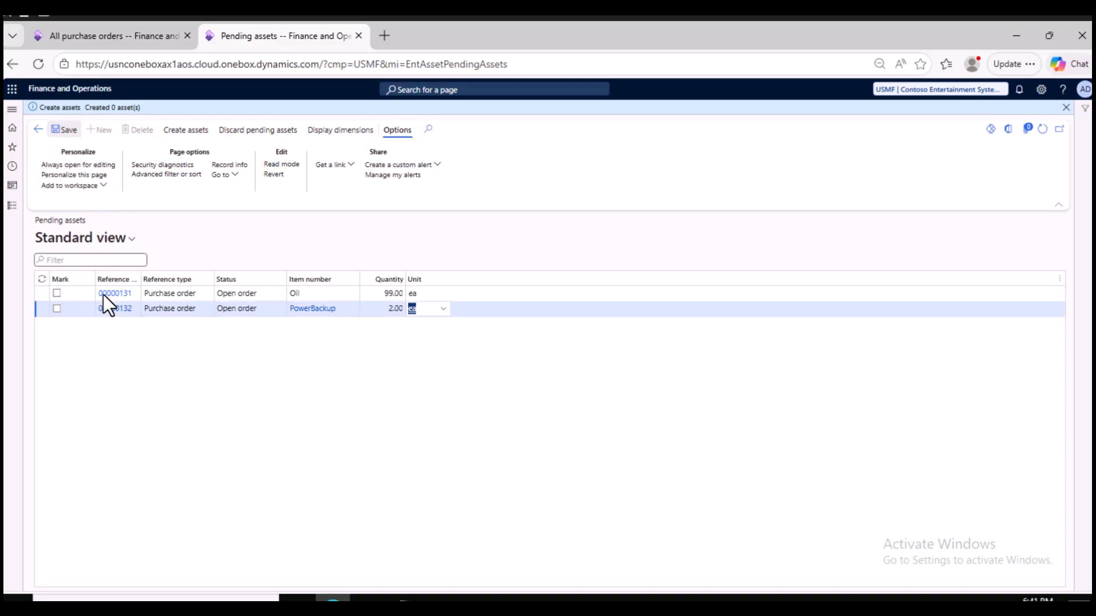
pyautogui.click(57, 309)
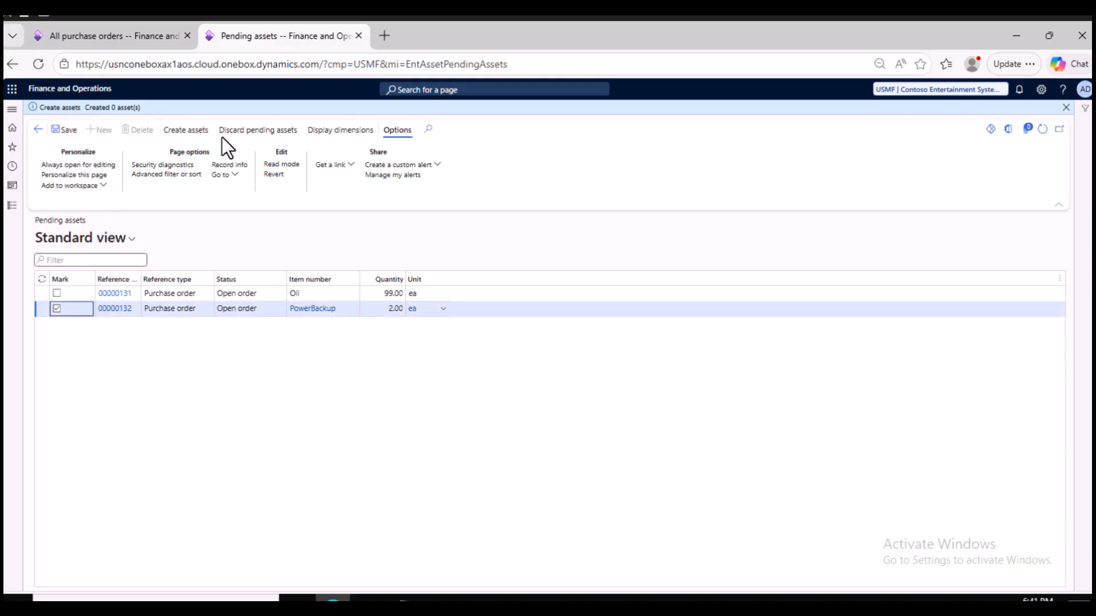
pyautogui.click(189, 132)
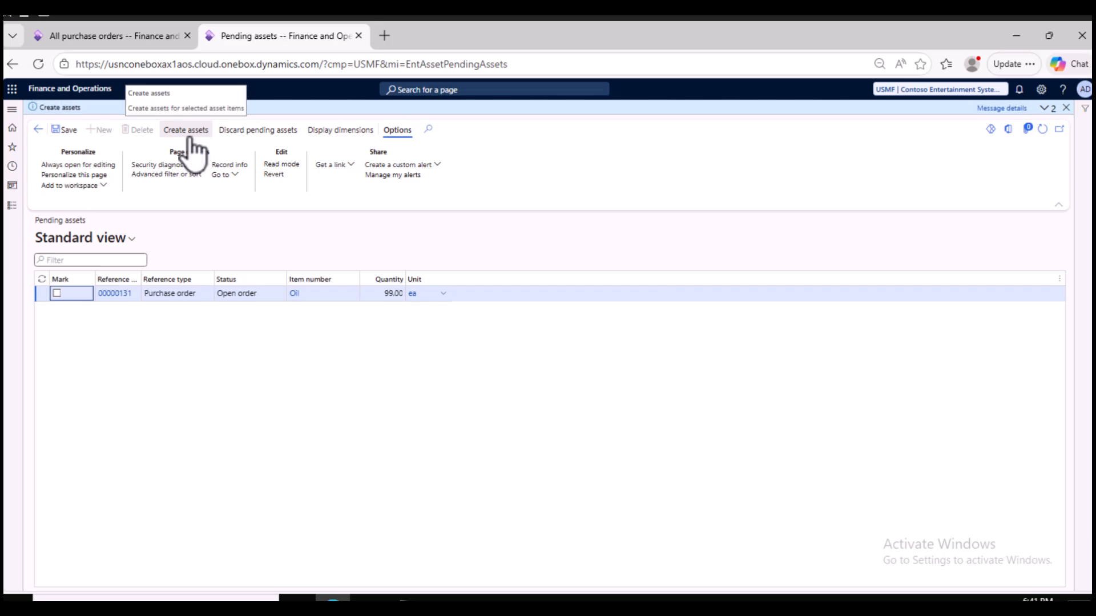
pyautogui.click(1044, 108)
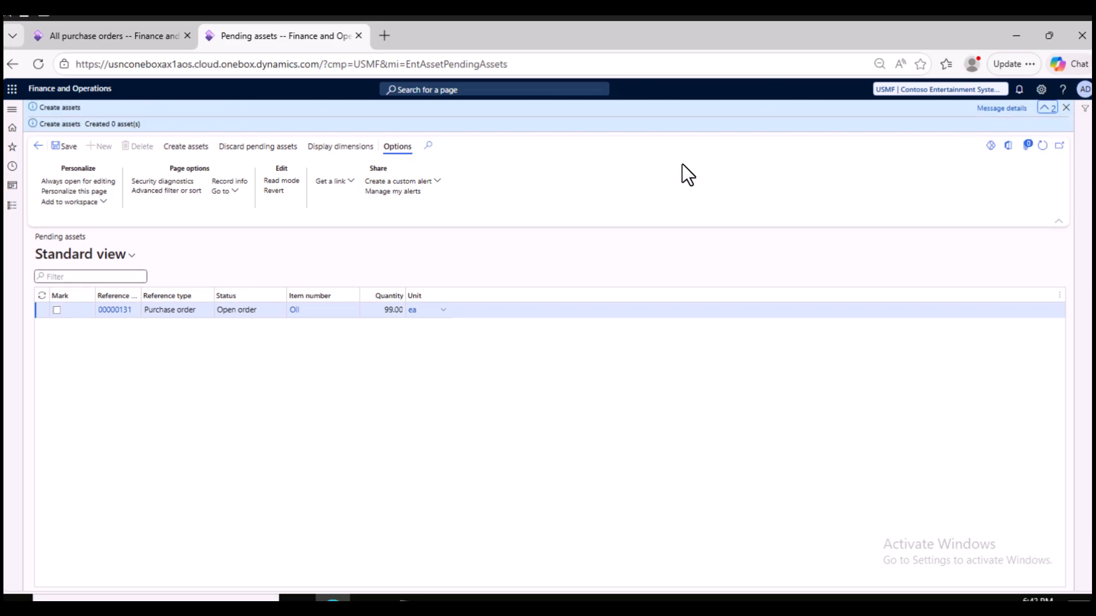
# Open the message details of the asset creation, and open Asset management's All assets list in the purchase order's browser tab.
pyautogui.click(1002, 107)
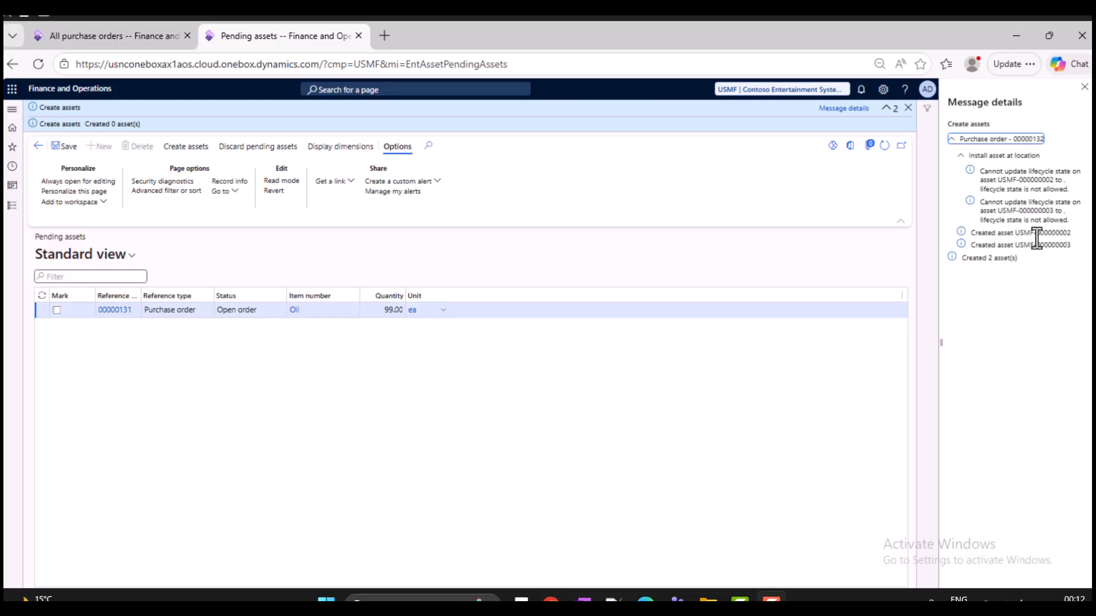
pyautogui.click(127, 33)
pyautogui.click(12, 207)
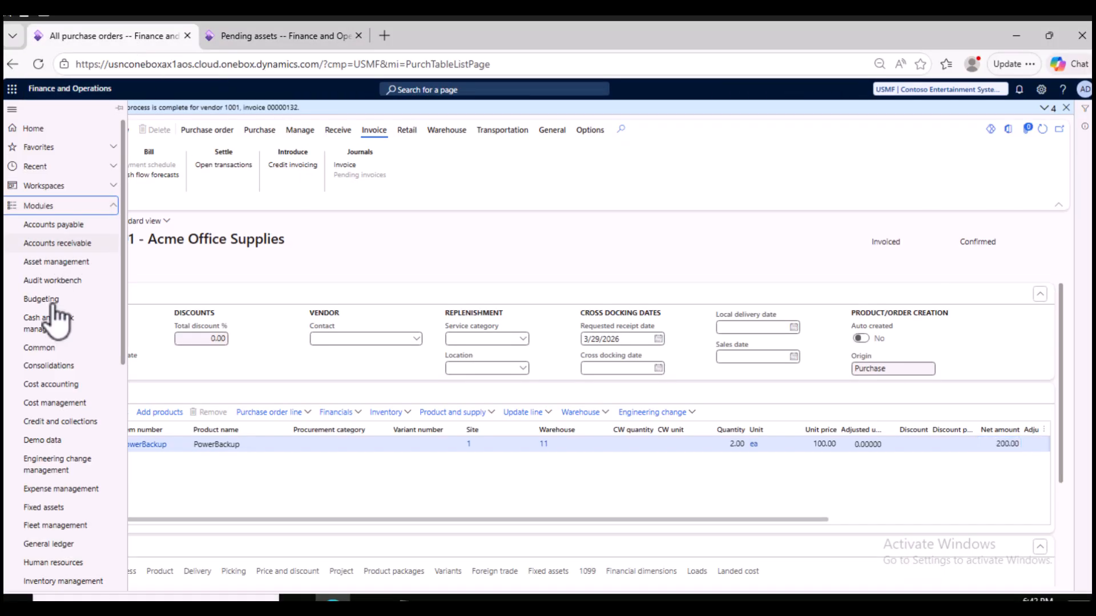
pyautogui.click(63, 263)
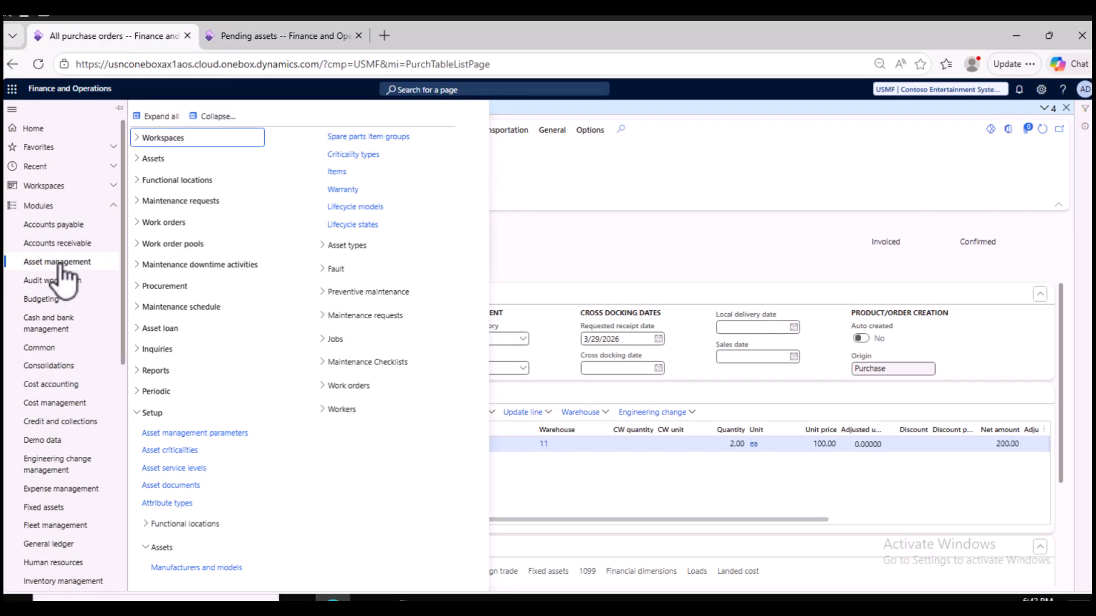
pyautogui.click(153, 159)
pyautogui.click(169, 178)
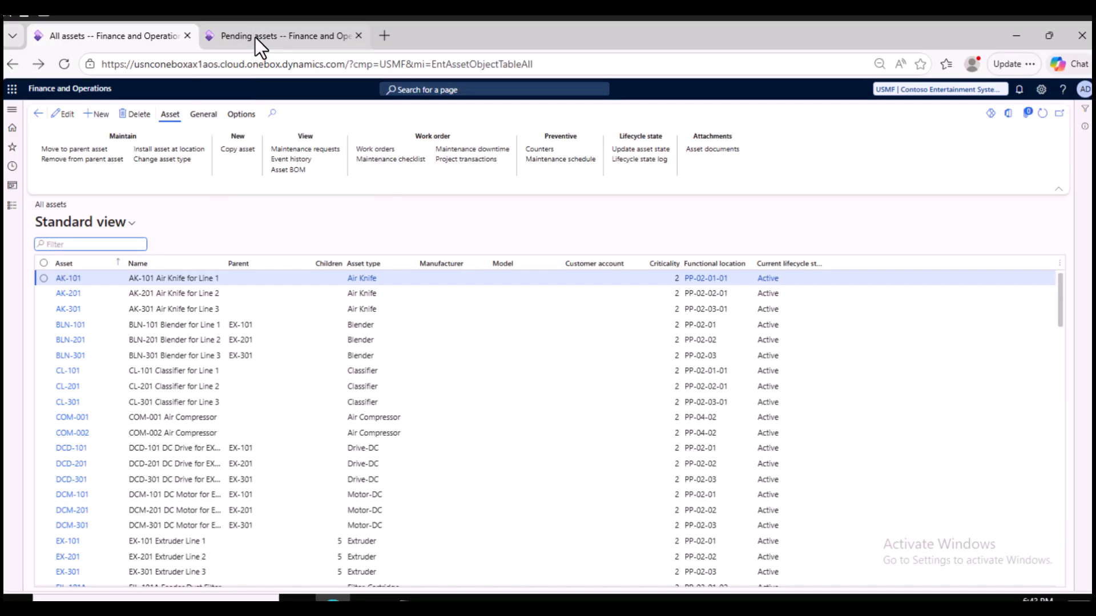
# Copy the new asset's number from the creation messages and filter the All assets list by asset number to the USMF assets.
pyautogui.click(255, 37)
pyautogui.moveTo(1052, 181); pyautogui.dragTo(998, 180)
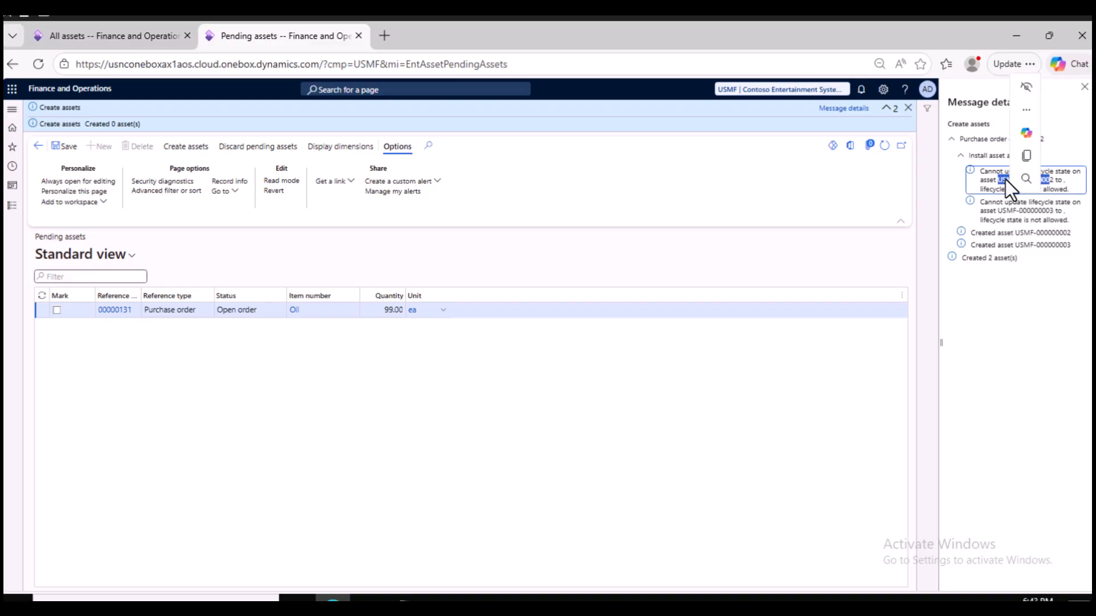
pyautogui.click(1025, 157)
pyautogui.click(81, 32)
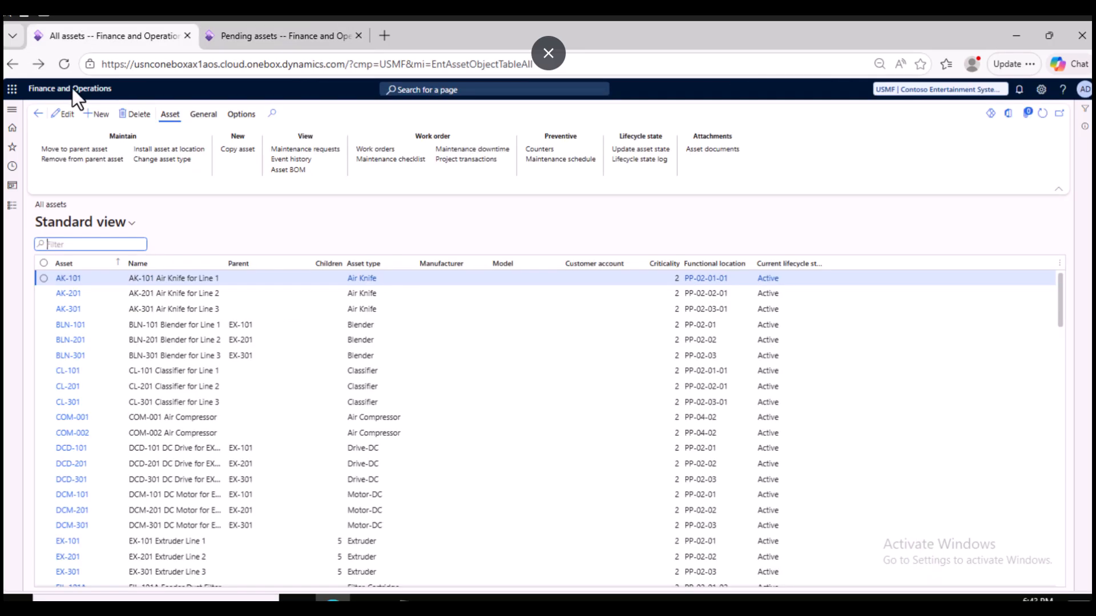
pyautogui.click(70, 264)
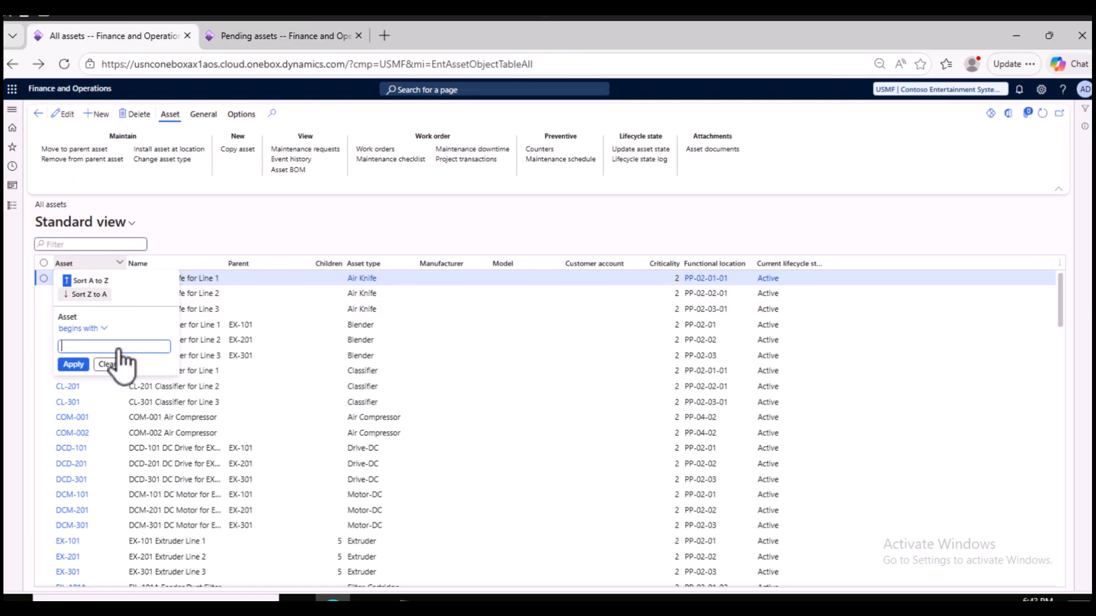
pyautogui.click(74, 364)
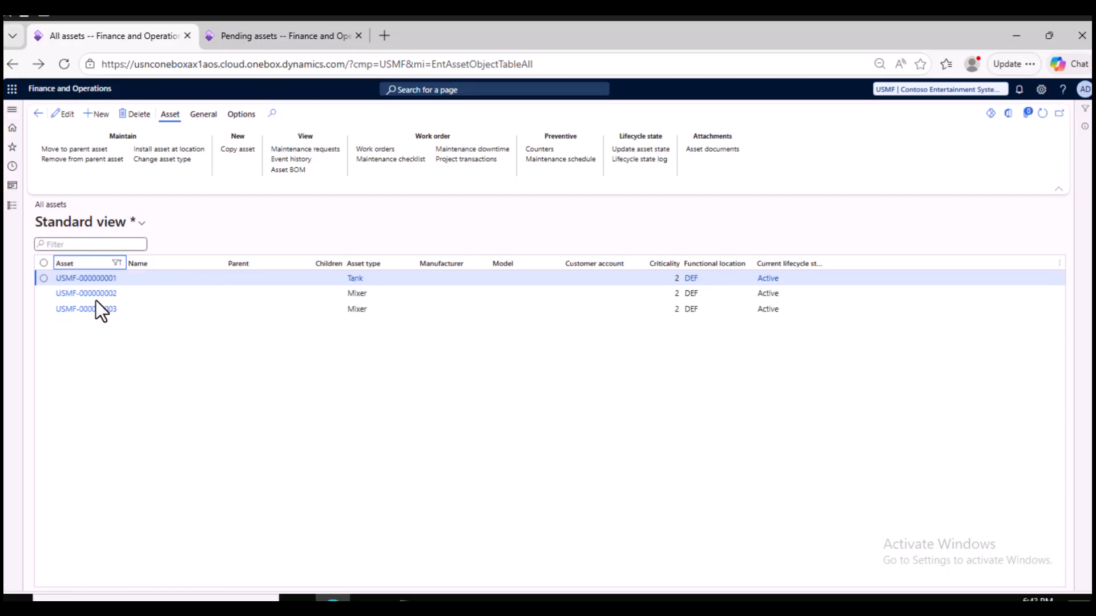
# Open asset USMF-000000002, examine the general settings of its current lifecycle state, and return to the asset record.
pyautogui.click(148, 298)
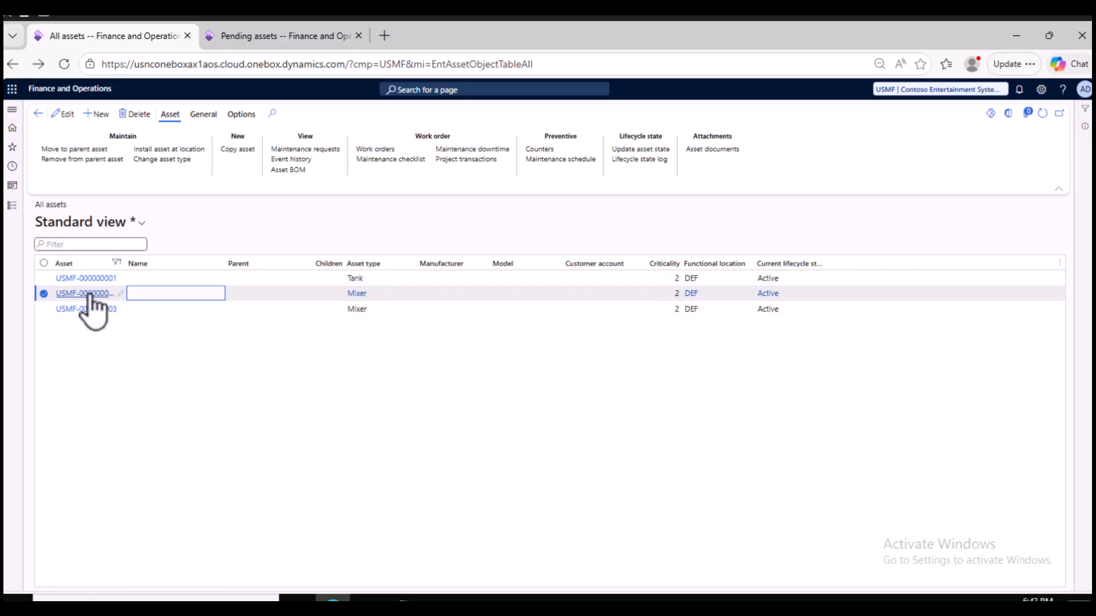
pyautogui.click(88, 292)
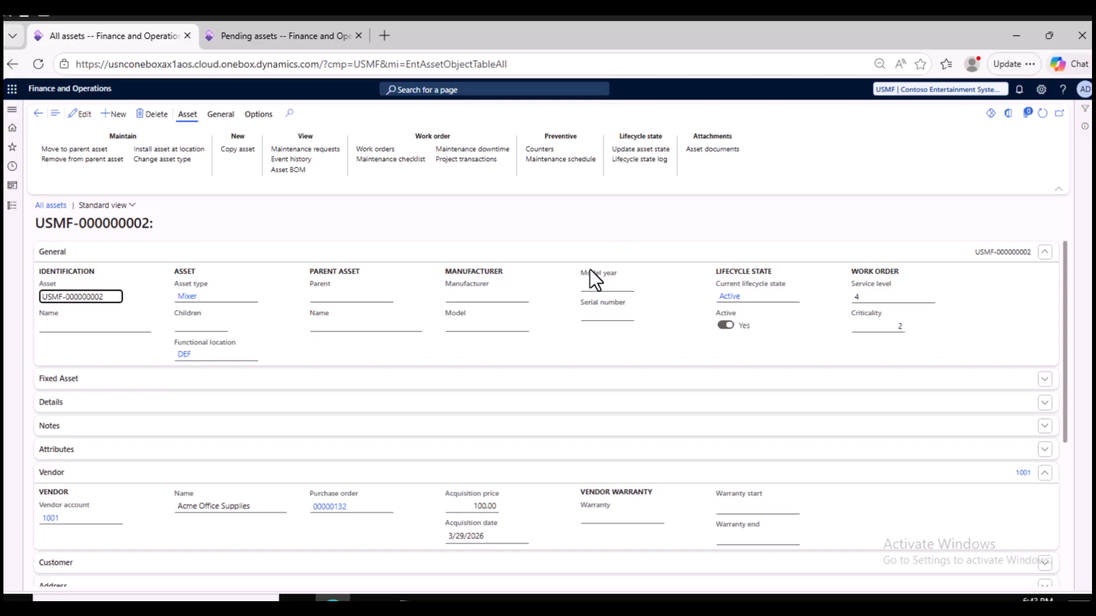
pyautogui.click(335, 224)
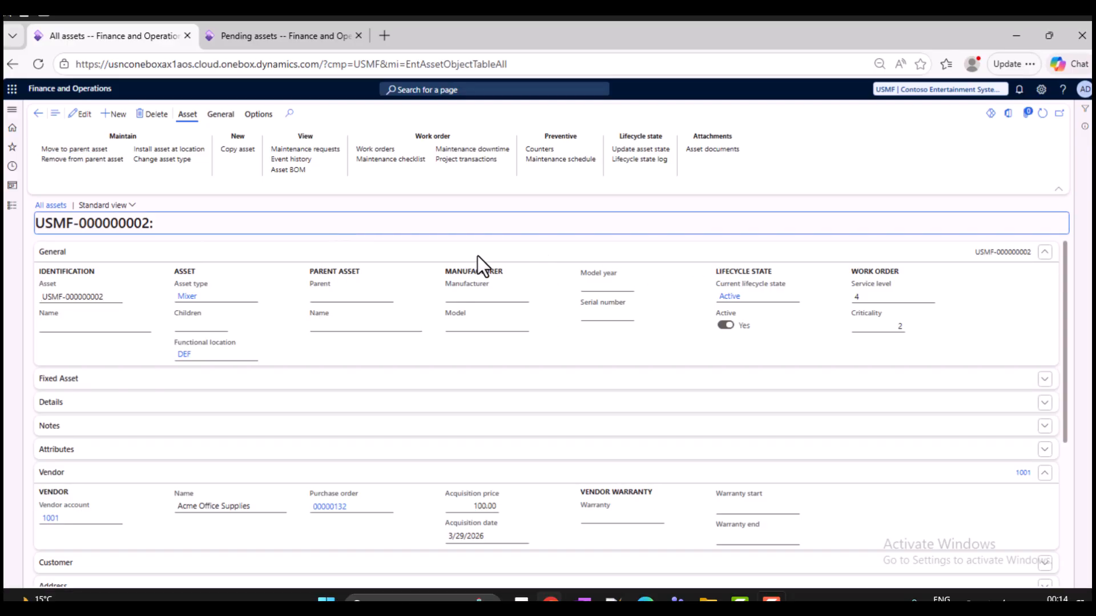
pyautogui.click(784, 296)
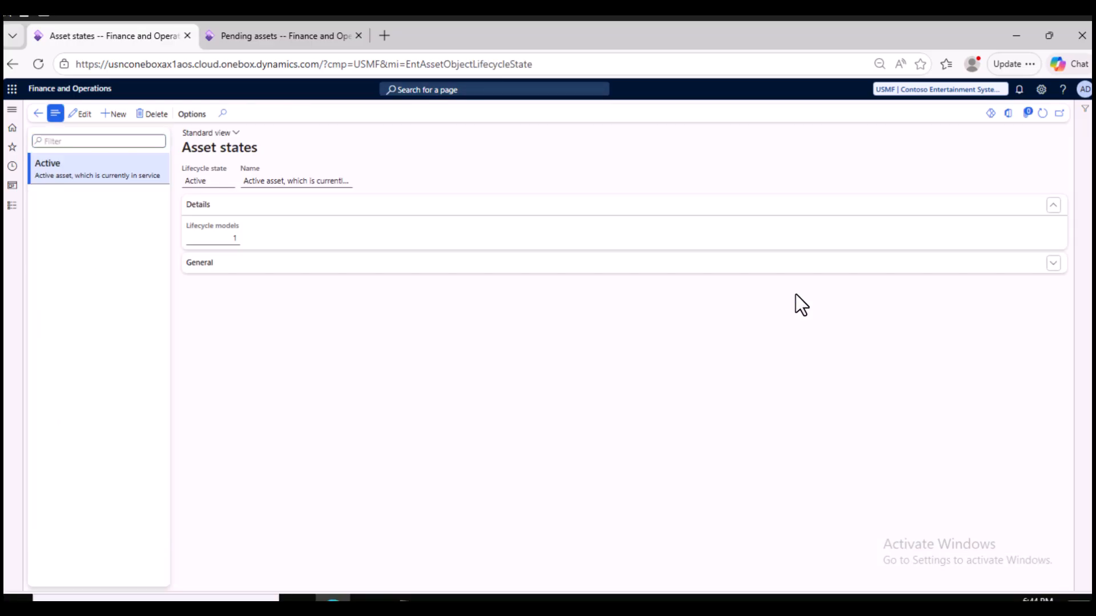
pyautogui.click(234, 265)
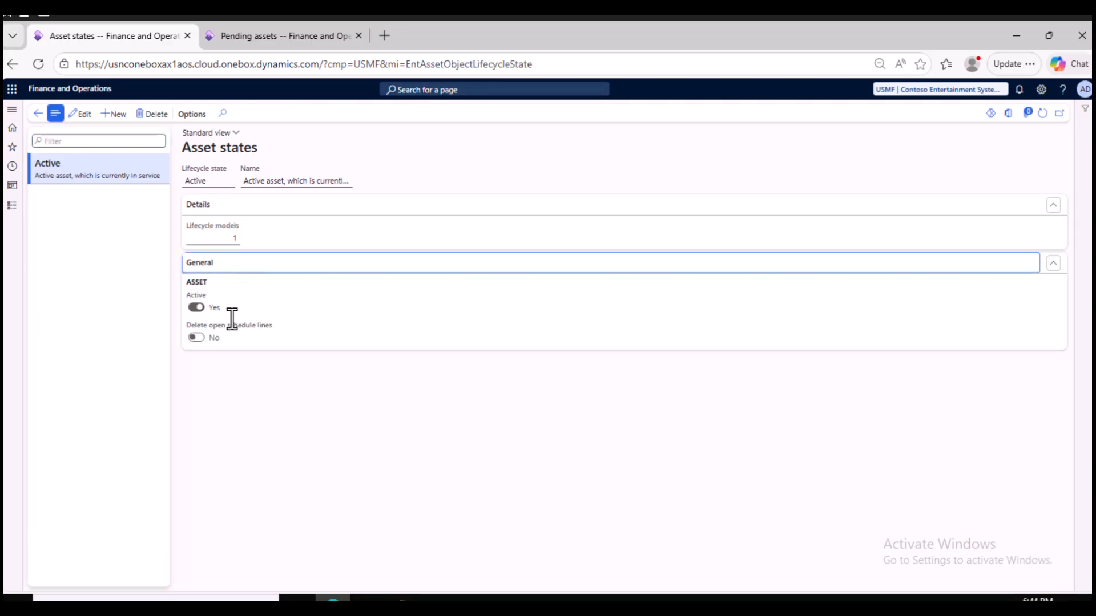
pyautogui.click(38, 114)
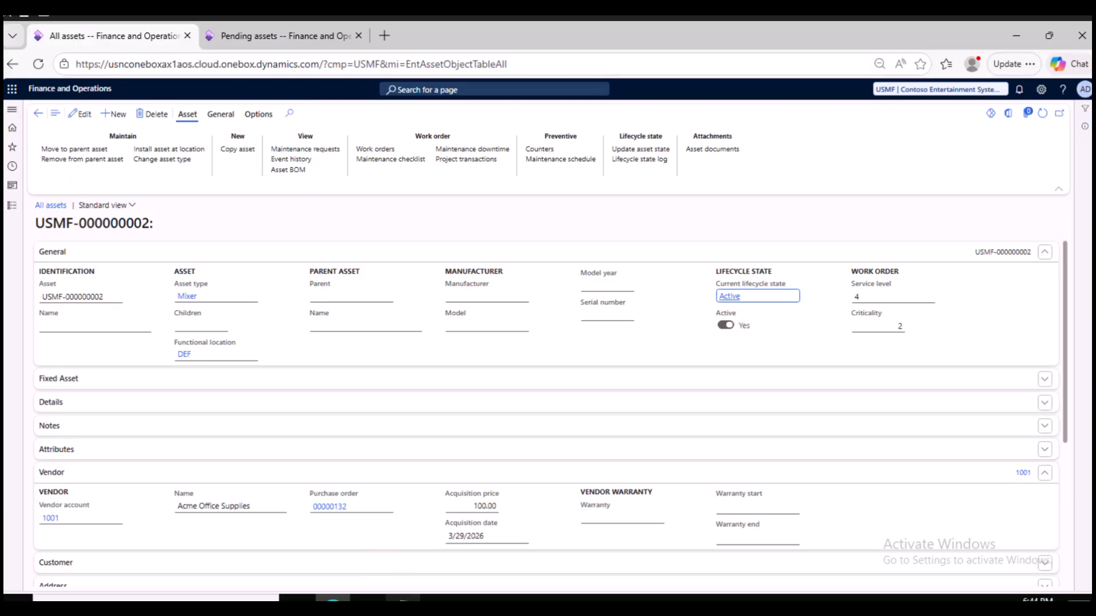
# Switch to Notepad and replace the notes with four lines: "item", "Link item into assets", "PO, rec, inv" and "Create asset from pending asset form".
pyautogui.click(394, 523)
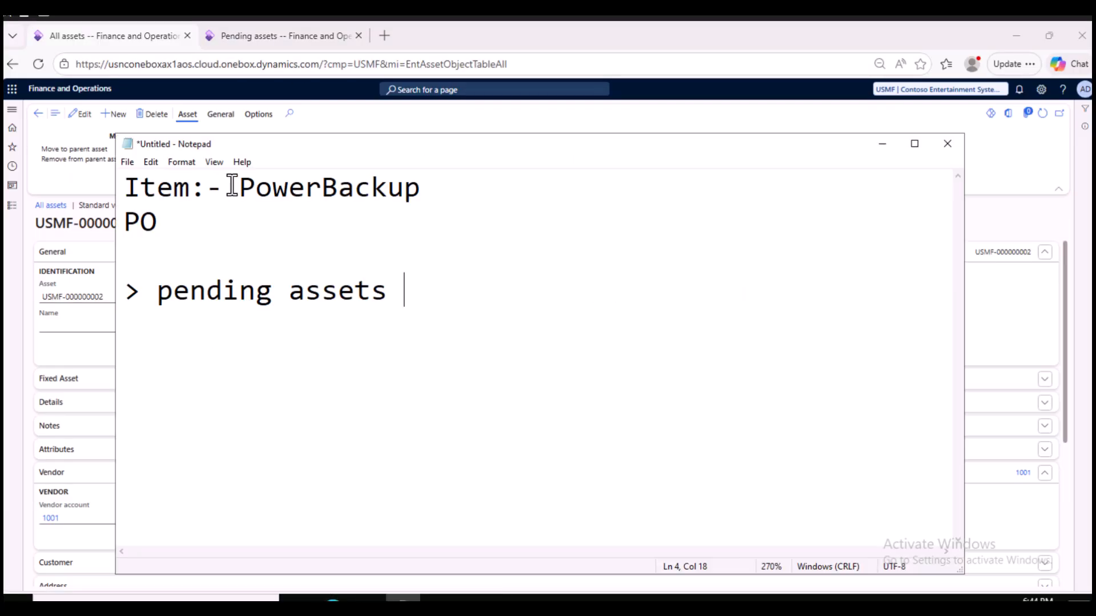
pyautogui.moveTo(430, 296); pyautogui.dragTo(90, 177)
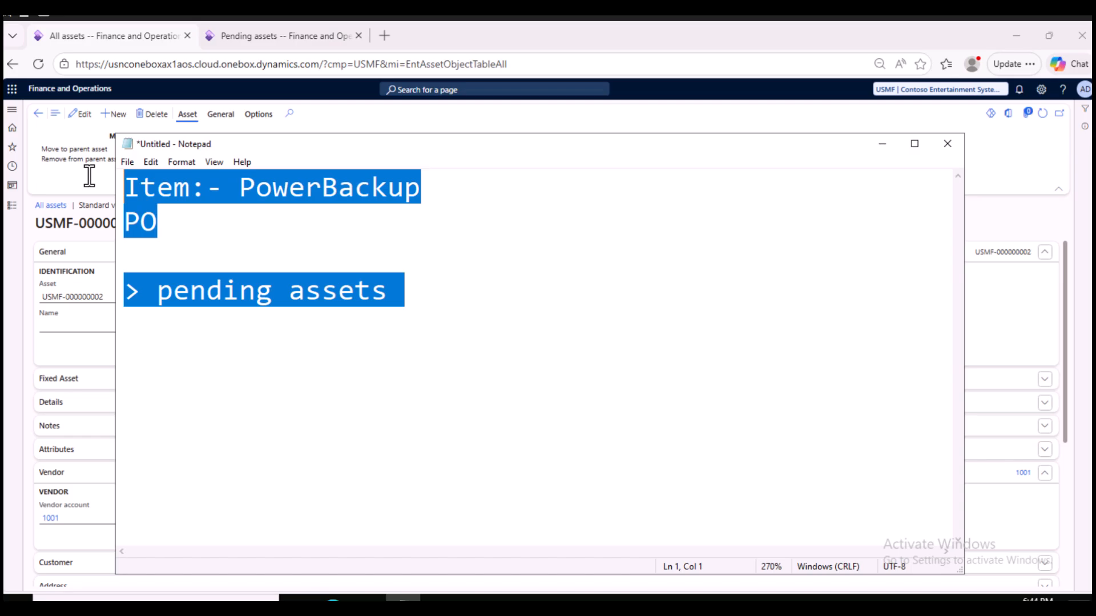
pyautogui.press('BackSpace')
pyautogui.write('it')
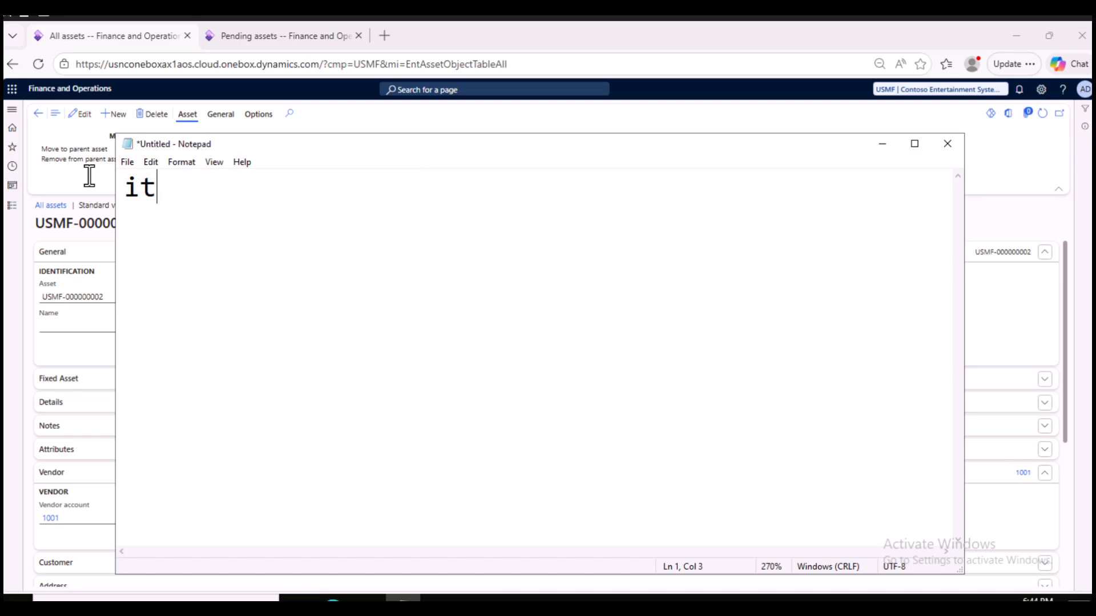
pyautogui.write('emLin')
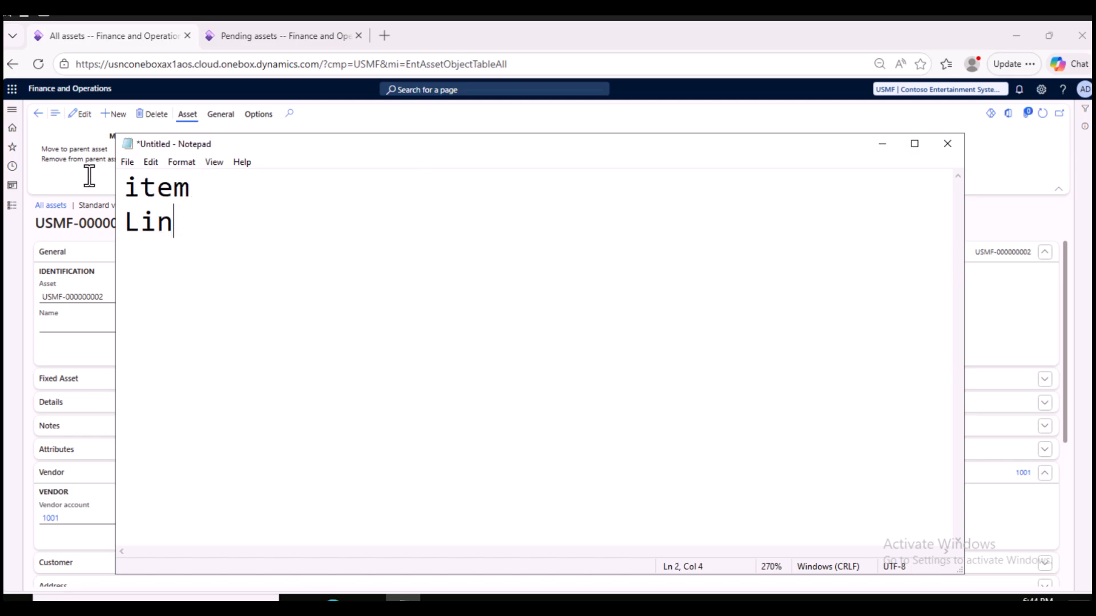
pyautogui.write('k item into assets')
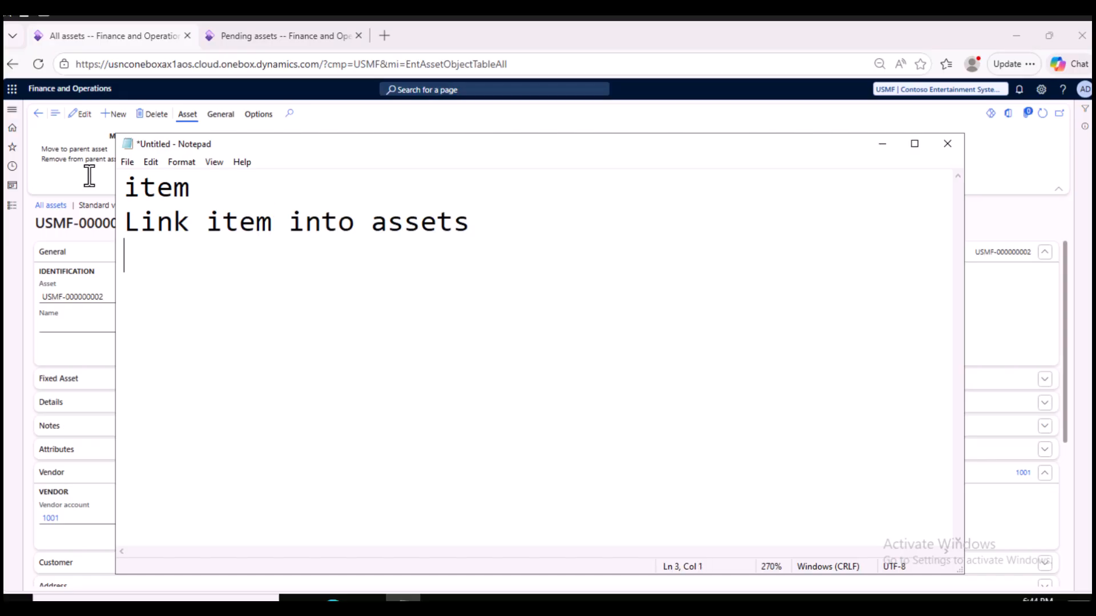
pyautogui.write('PO, rec, inv')
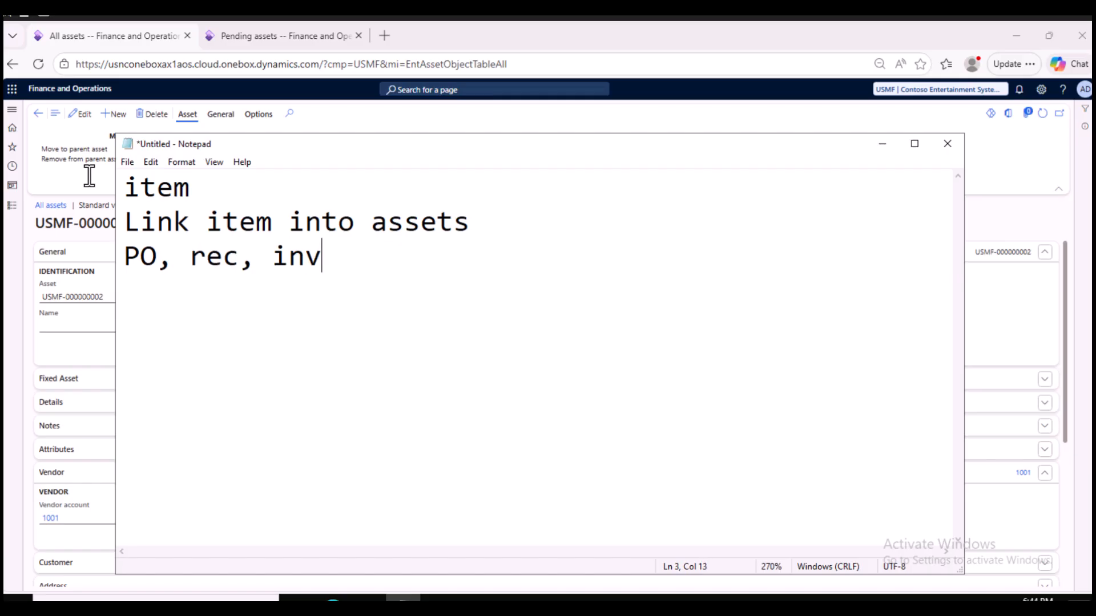
pyautogui.write('Create ')
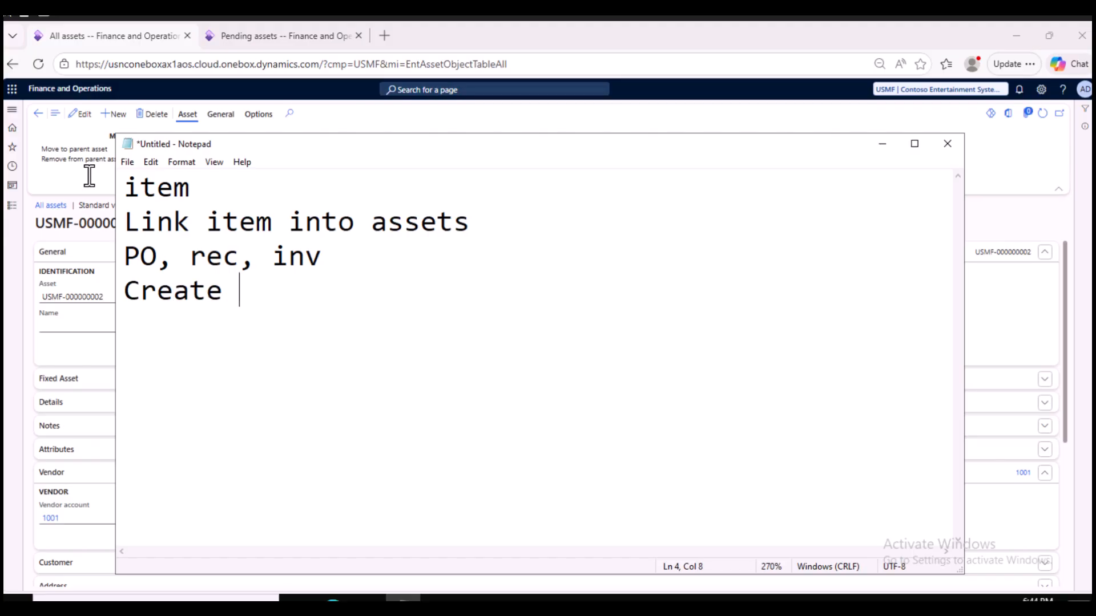
pyautogui.write('asset from pen')
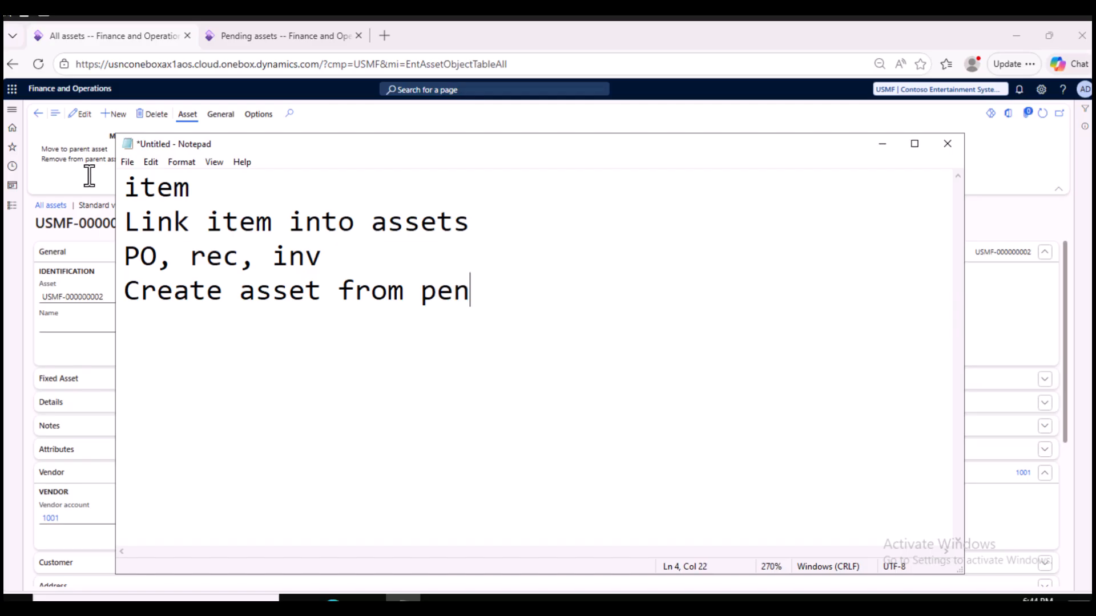
pyautogui.write('ding as')
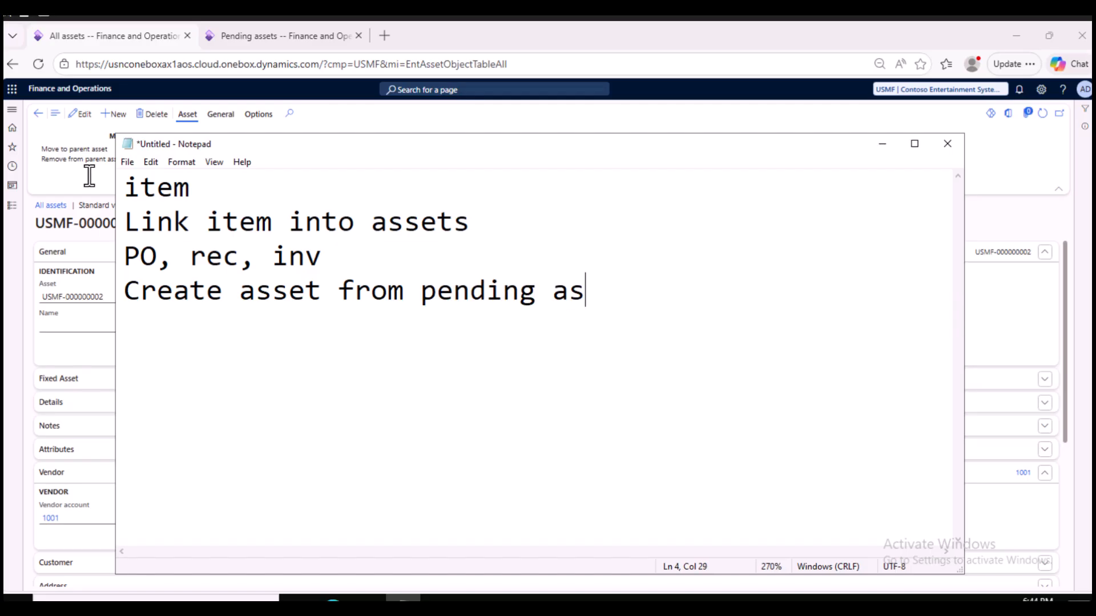
pyautogui.write('set form')
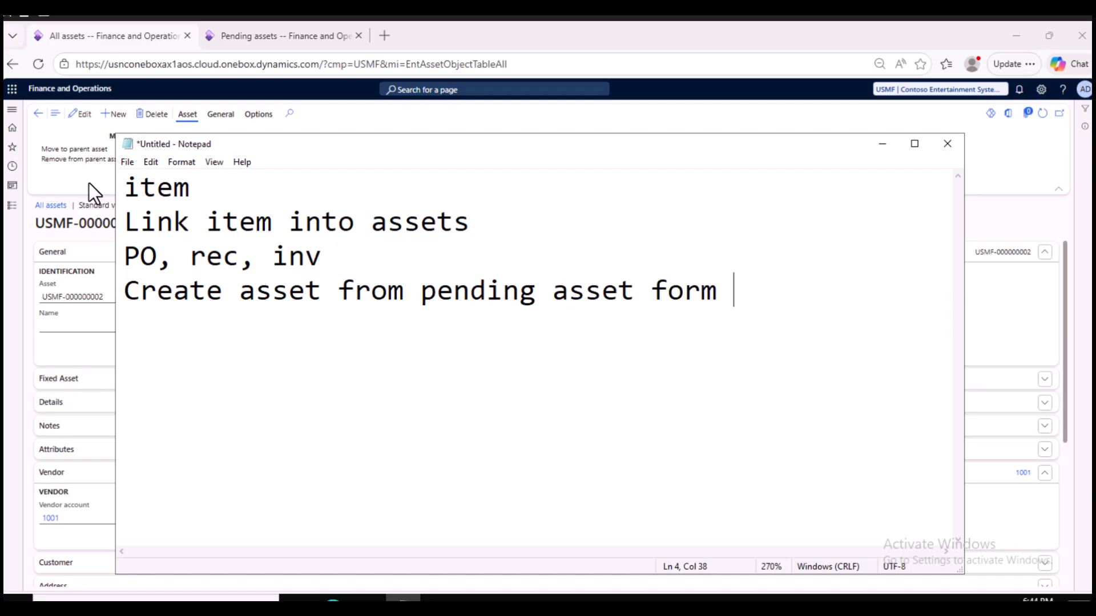
pyautogui.click(882, 144)
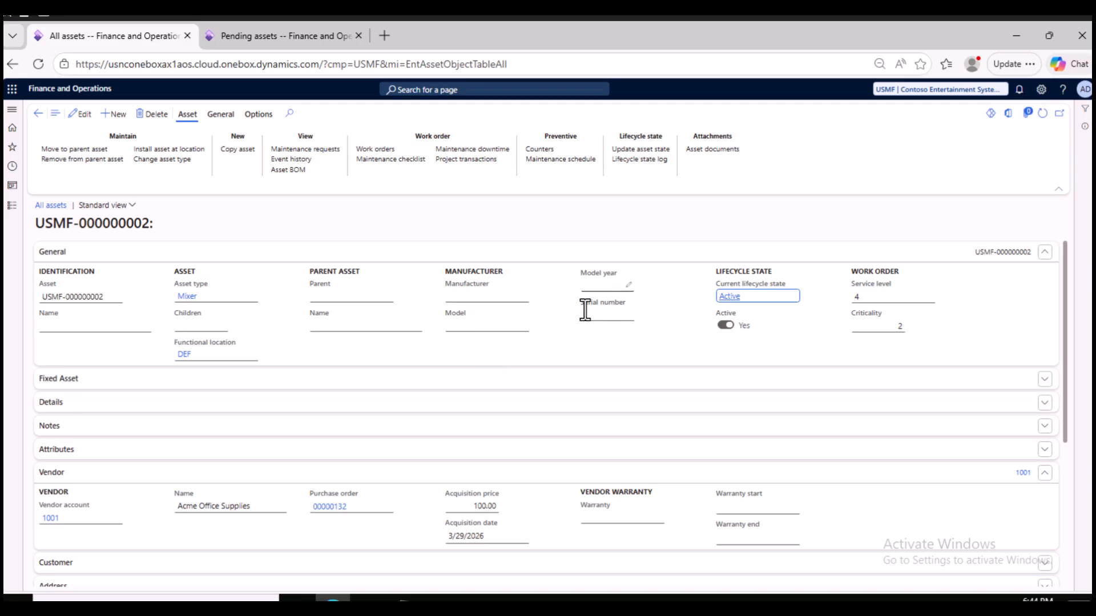
# Expand the fixed asset details of asset USMF-000000002 and review its vendor information and asset maintenance plans.
pyautogui.click(124, 379)
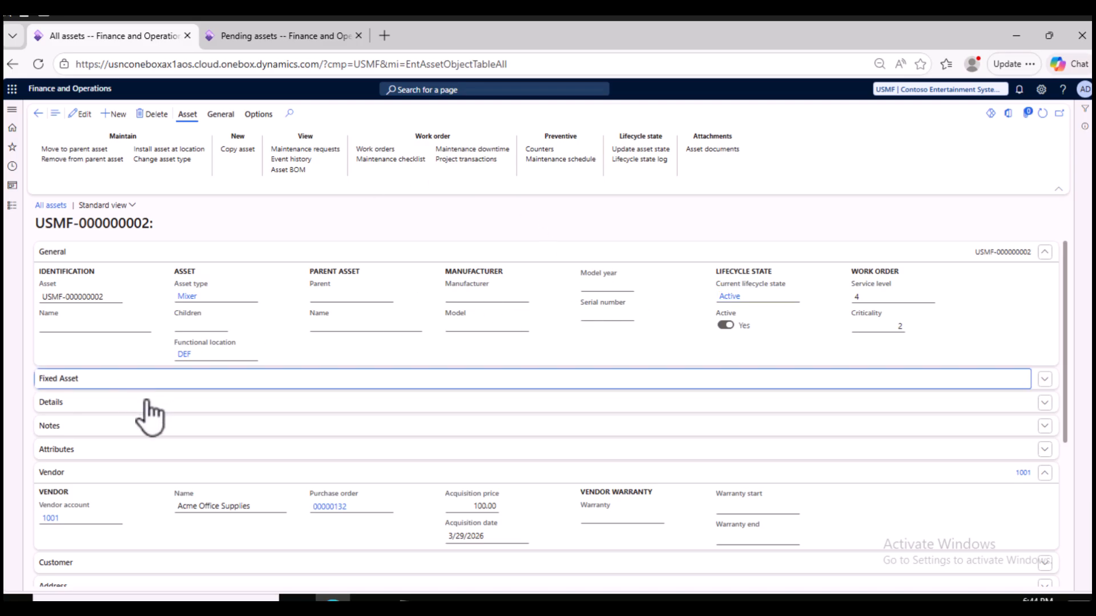
pyautogui.scroll(-3, 130, 428)
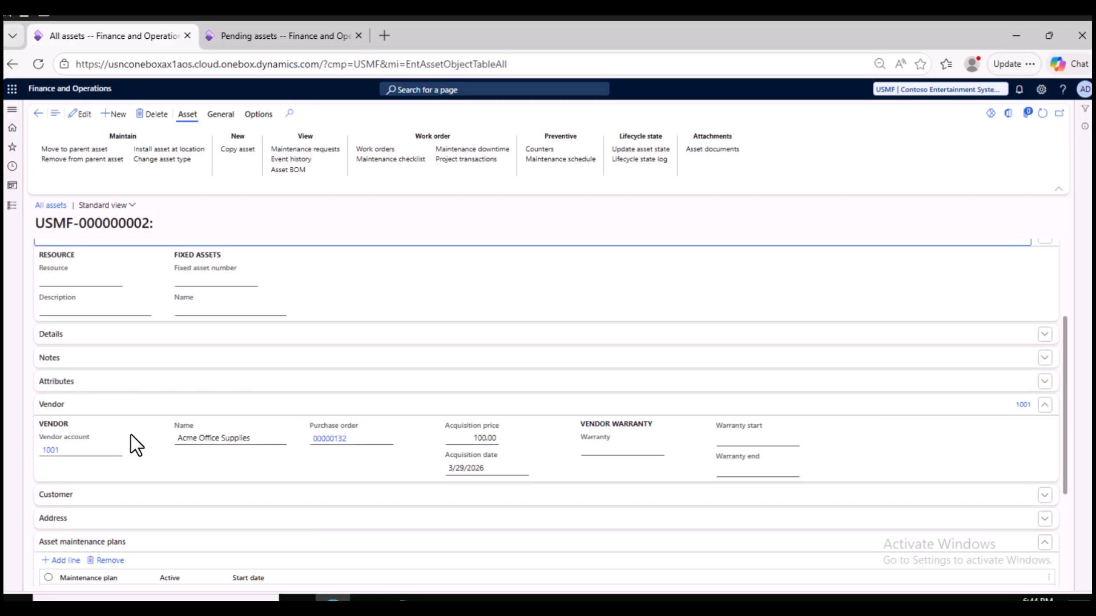
pyautogui.scroll(-2, 120, 513)
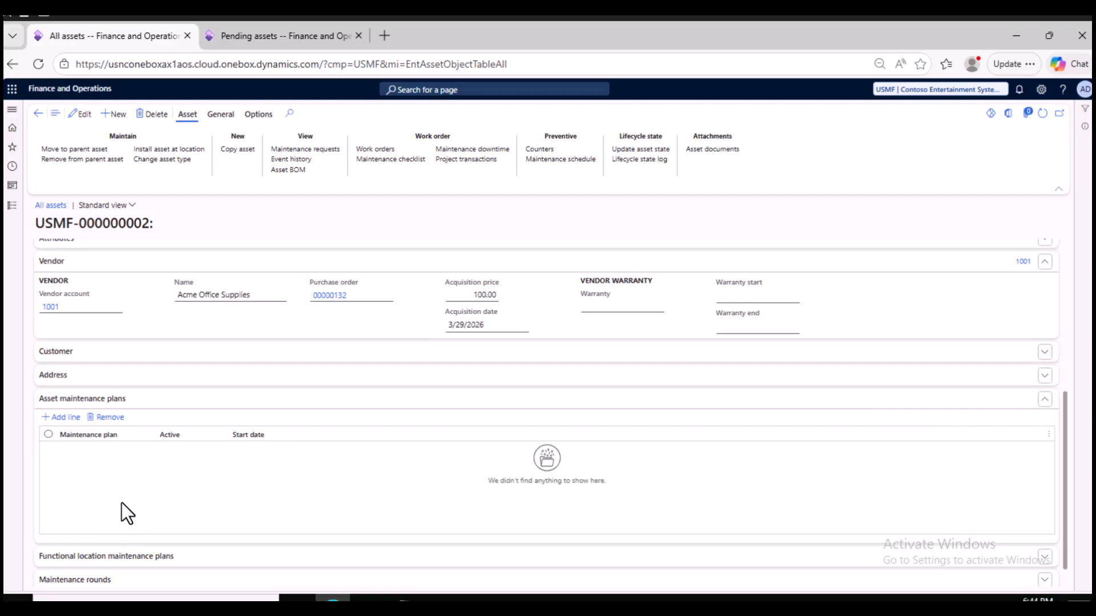